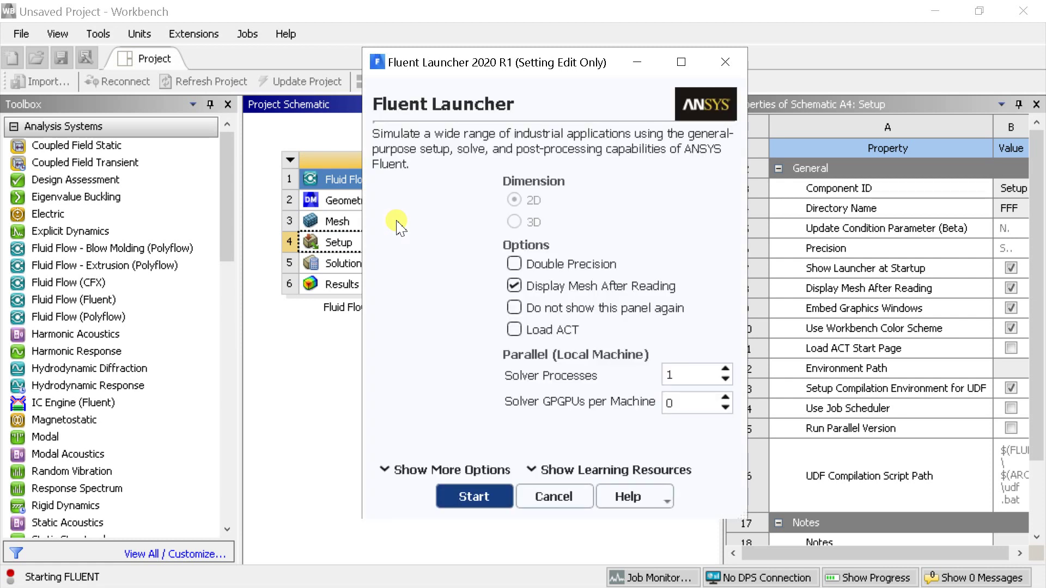
Step: Start Fluent from the launcher with Double Precision checked
{"action": "left_click", "coordinate": [514, 264]}
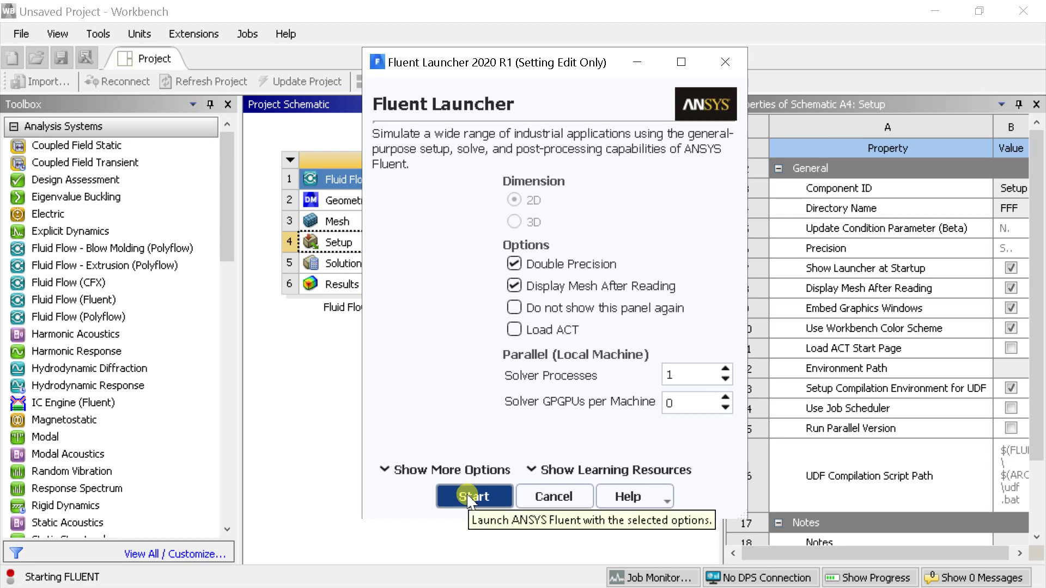
{"action": "left_click", "coordinate": [470, 498]}
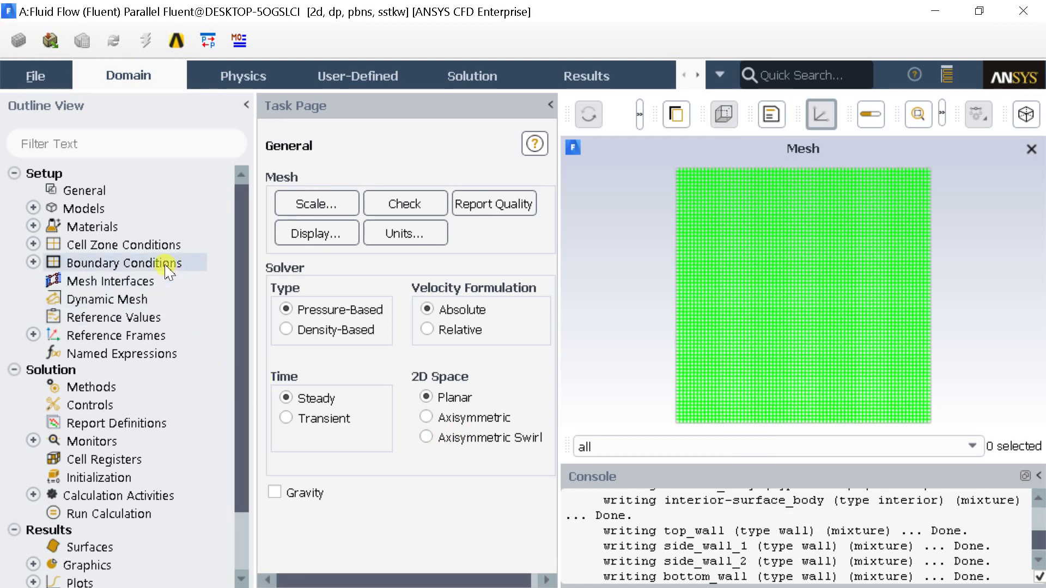
Step: Turn on the Energy Equation in the Models list
{"action": "double_click", "coordinate": [191, 211]}
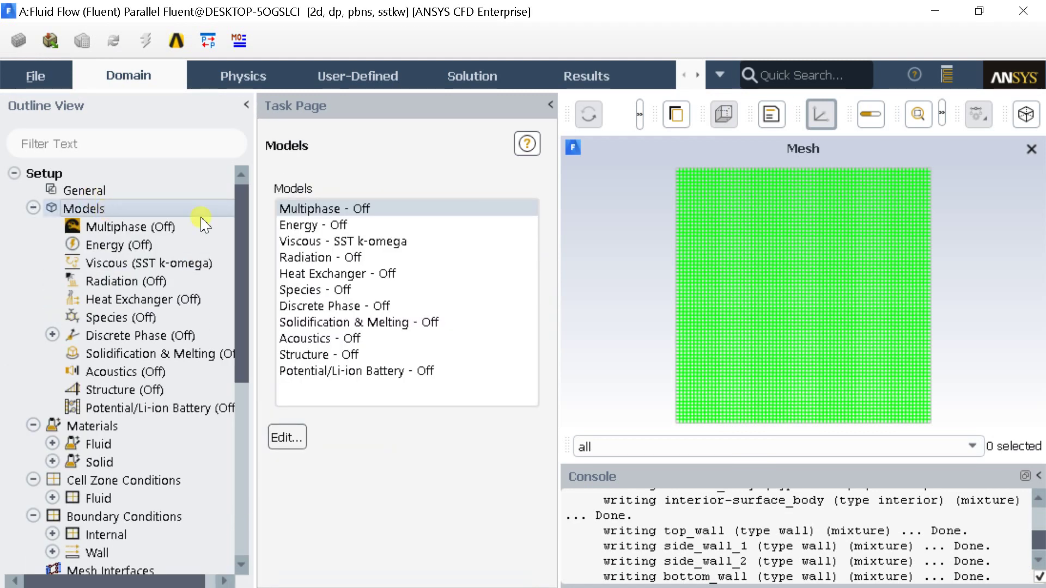
{"action": "double_click", "coordinate": [323, 228]}
{"action": "left_click", "coordinate": [284, 338]}
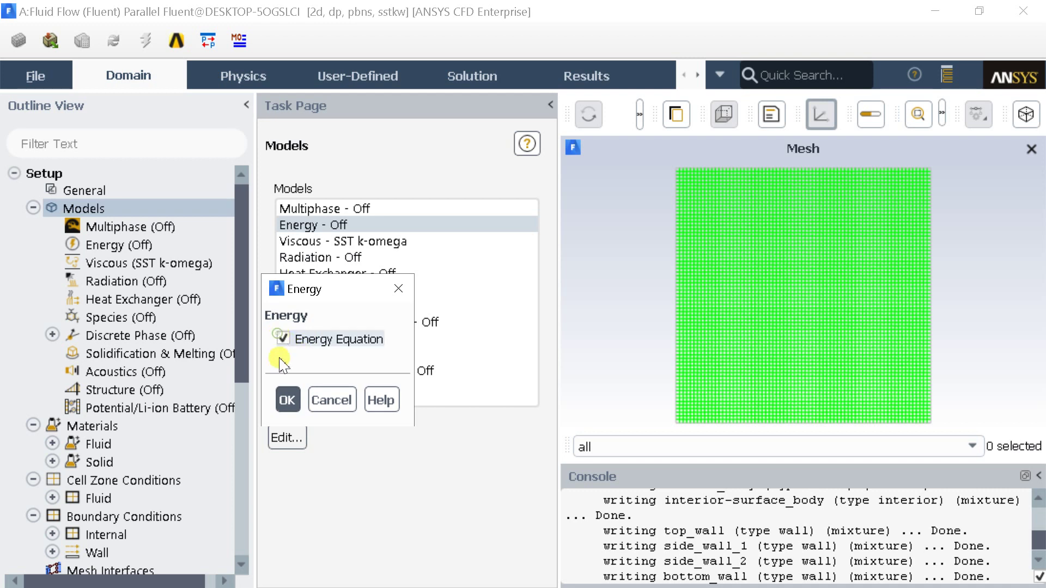
{"action": "left_click", "coordinate": [287, 406]}
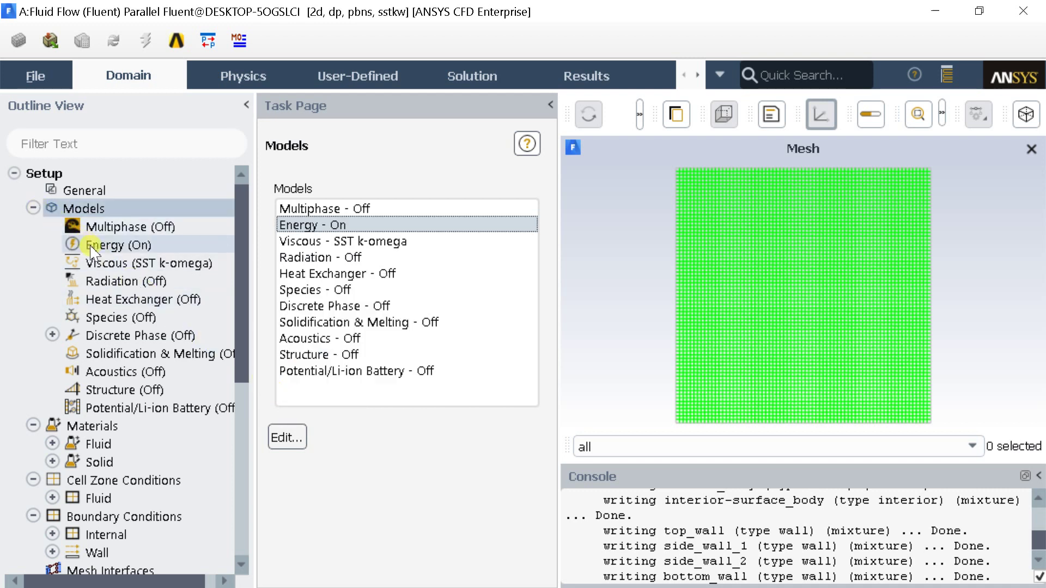
Step: Confirm the Viscous model stays SST k-omega, then collapse the Models branch
{"action": "double_click", "coordinate": [97, 262]}
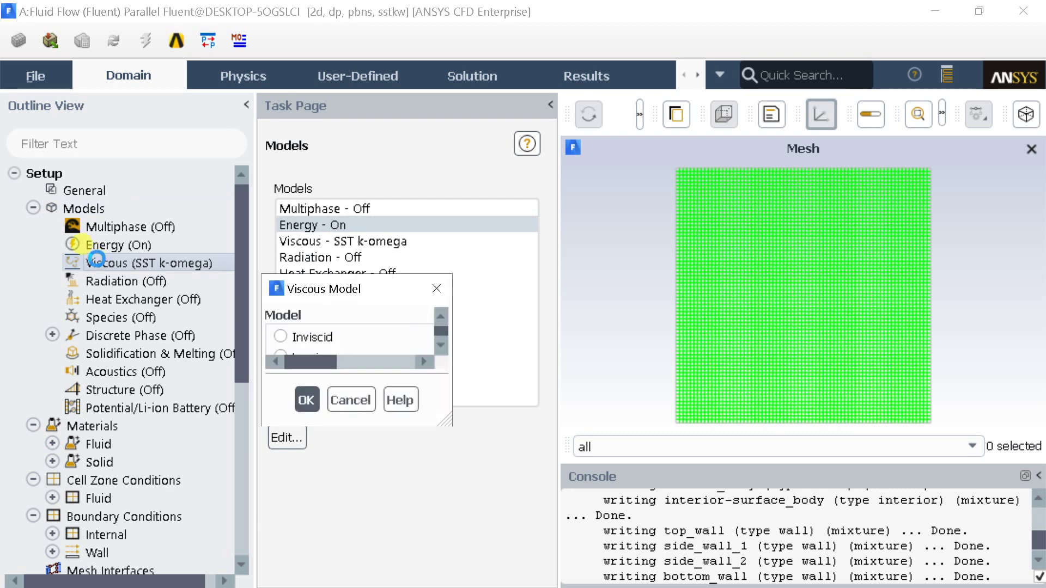
{"action": "left_click_drag", "start_coordinate": [279, 293], "coordinate": [278, 178]}
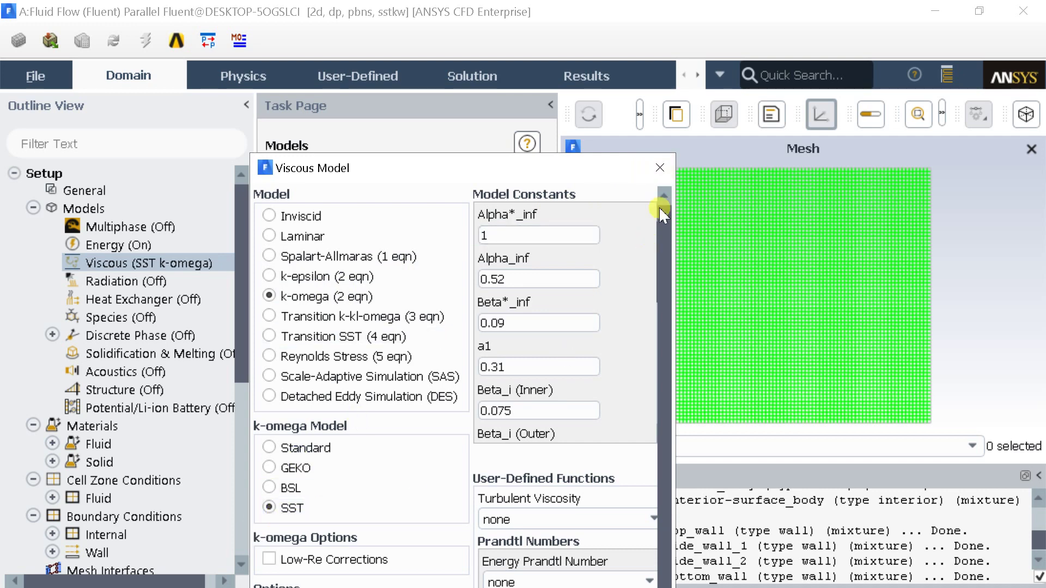
{"action": "left_click_drag", "start_coordinate": [612, 164], "coordinate": [556, 44]}
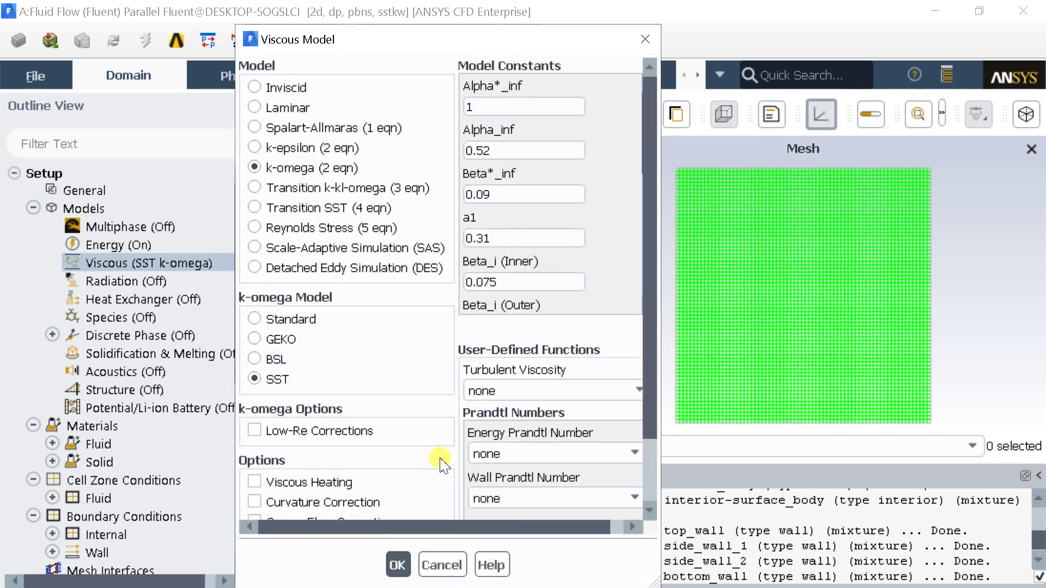
{"action": "scroll", "coordinate": [439, 462], "scroll_direction": "down", "scroll_amount": 2}
{"action": "left_click", "coordinate": [398, 565]}
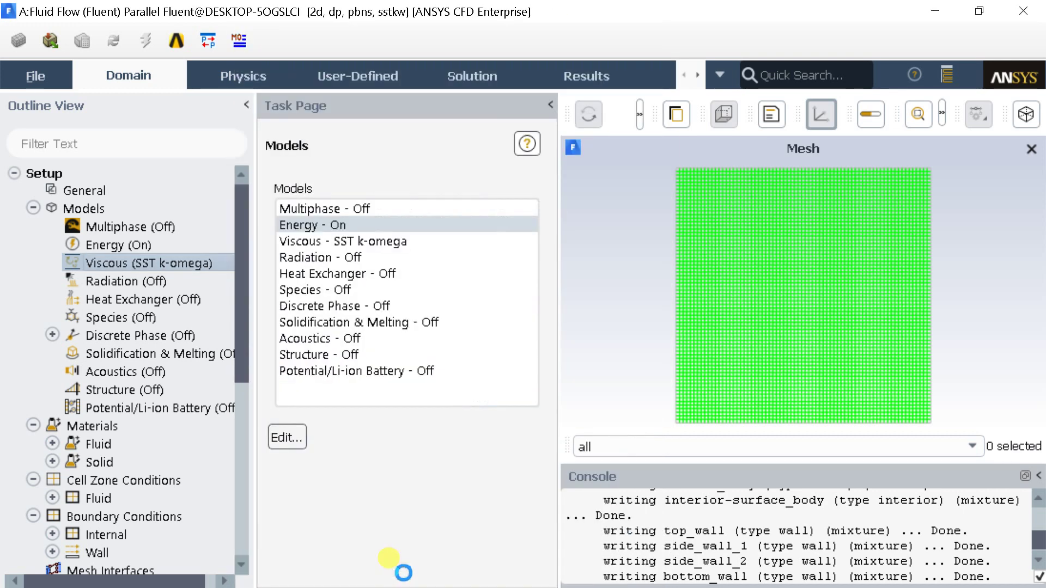
{"action": "left_click", "coordinate": [33, 208]}
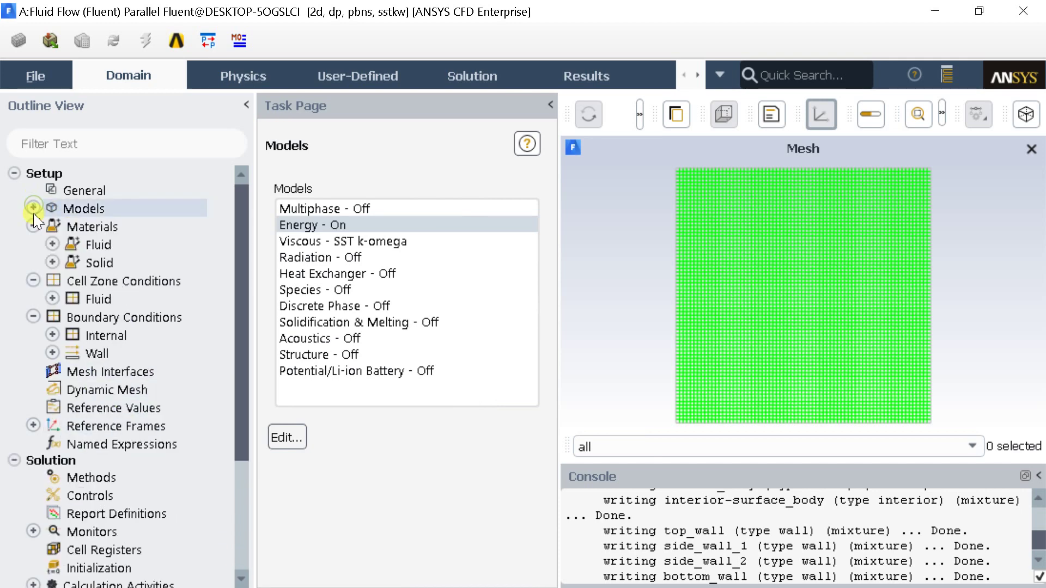
Step: Keep bottom_wall as a wall with 0 W/m2 heat flux
{"action": "double_click", "coordinate": [115, 317]}
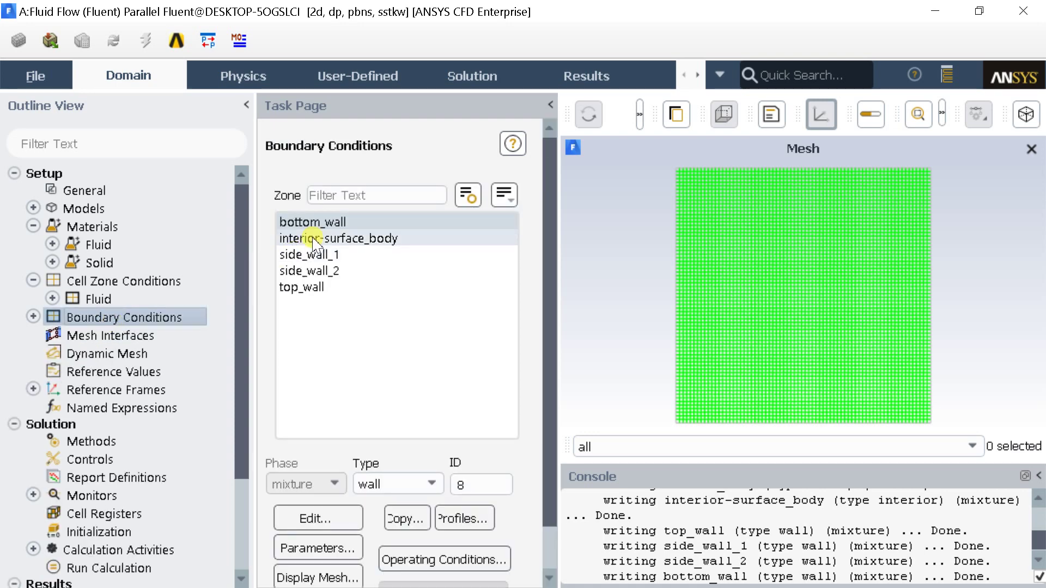
{"action": "left_click", "coordinate": [333, 222]}
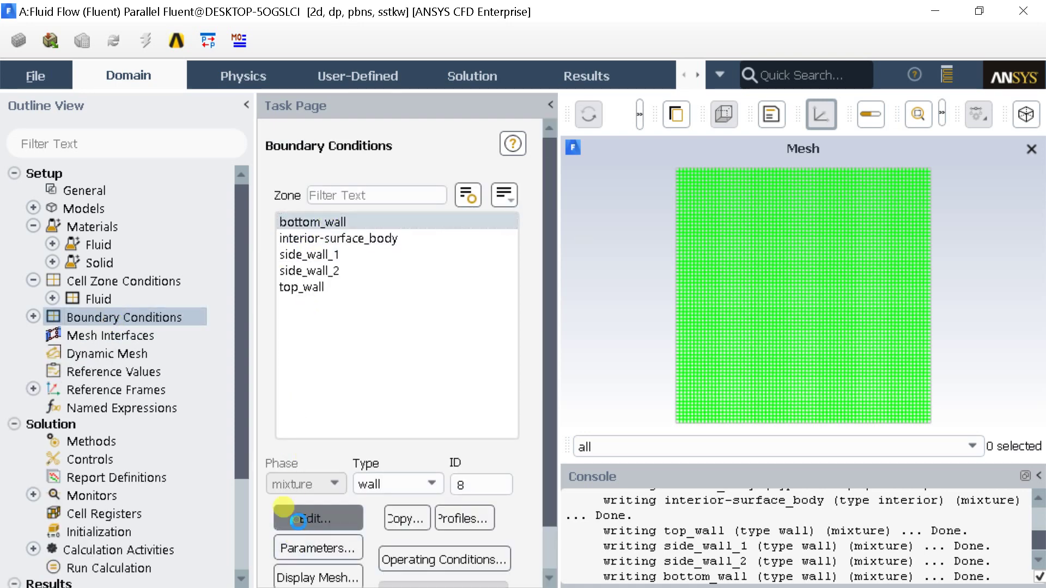
{"action": "left_click", "coordinate": [305, 520]}
{"action": "left_click", "coordinate": [376, 193]}
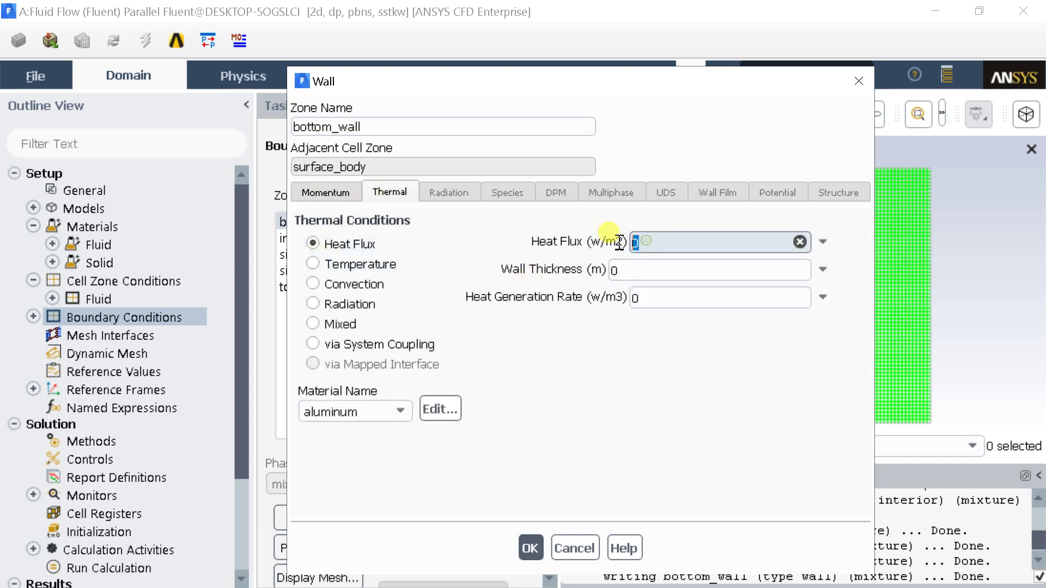
{"action": "left_click", "coordinate": [530, 549]}
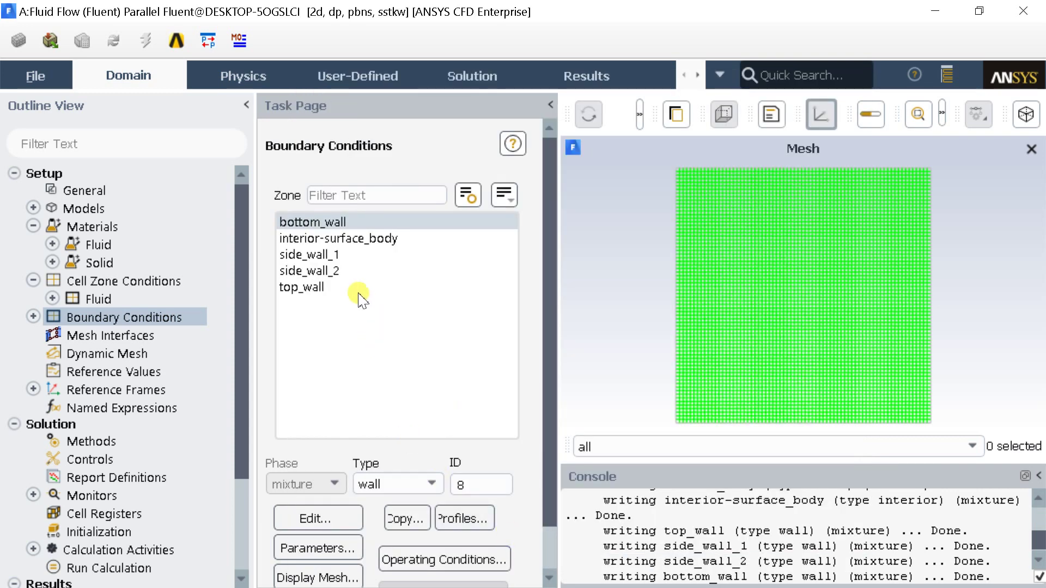
Step: Keep side_wall_1 as a wall with 0 W/m2 heat flux
{"action": "left_click", "coordinate": [328, 254]}
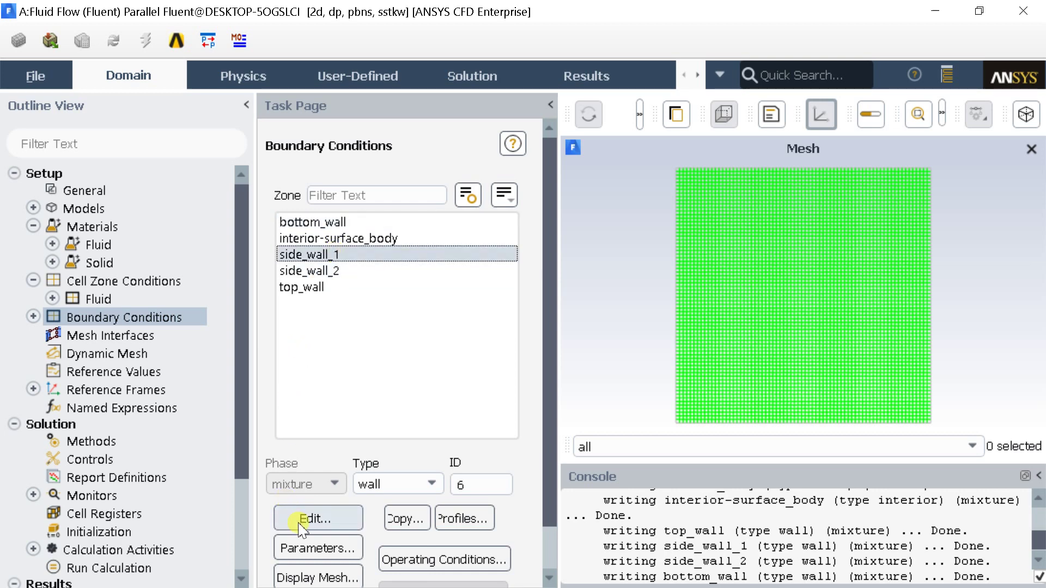
{"action": "left_click", "coordinate": [286, 512]}
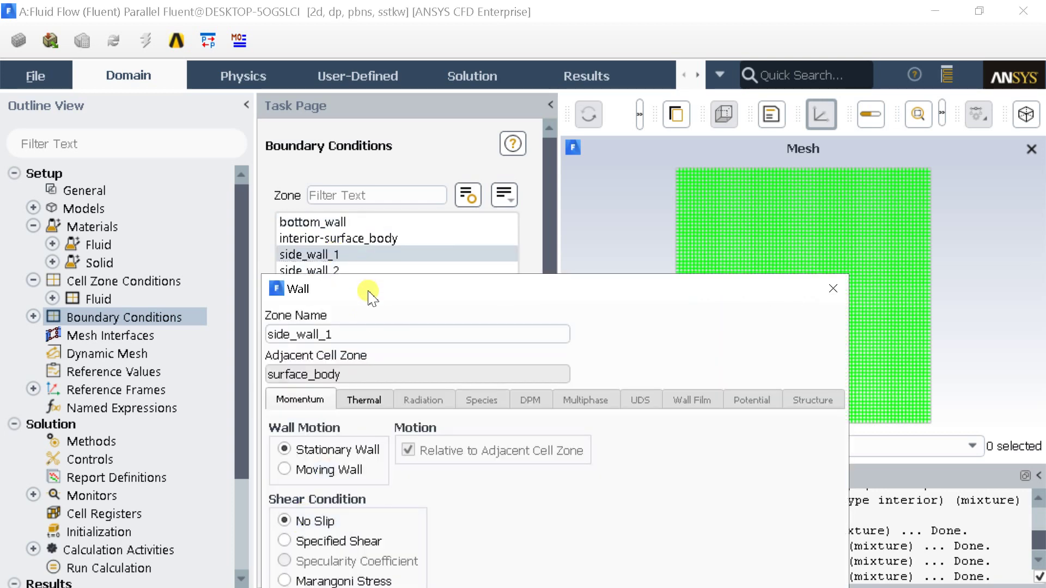
{"action": "left_click_drag", "start_coordinate": [367, 289], "coordinate": [382, 54]}
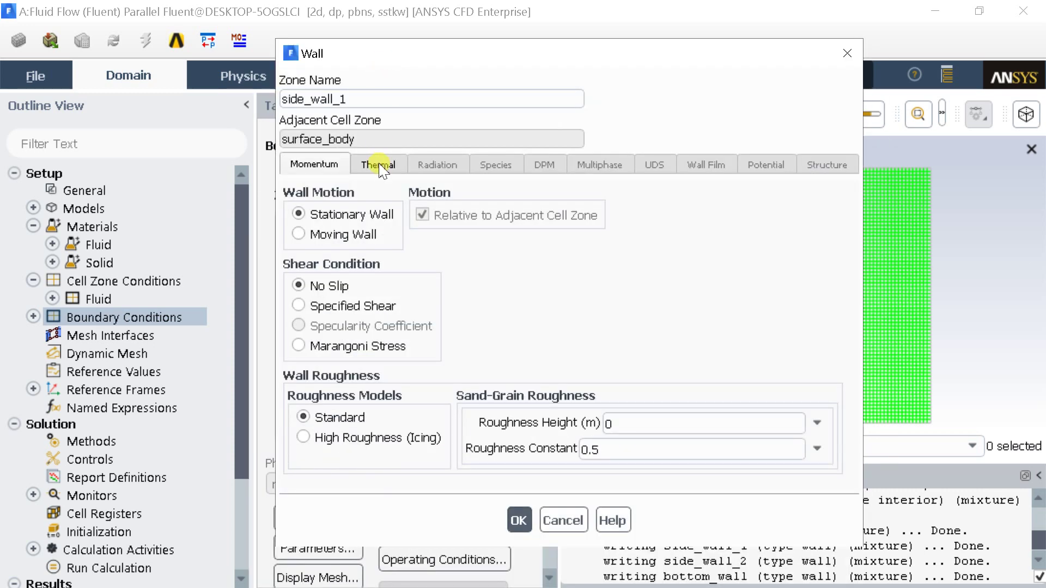
{"action": "left_click", "coordinate": [377, 164]}
{"action": "left_click", "coordinate": [614, 241]}
{"action": "left_click_drag", "start_coordinate": [644, 216], "coordinate": [598, 213]}
{"action": "left_click", "coordinate": [519, 521]}
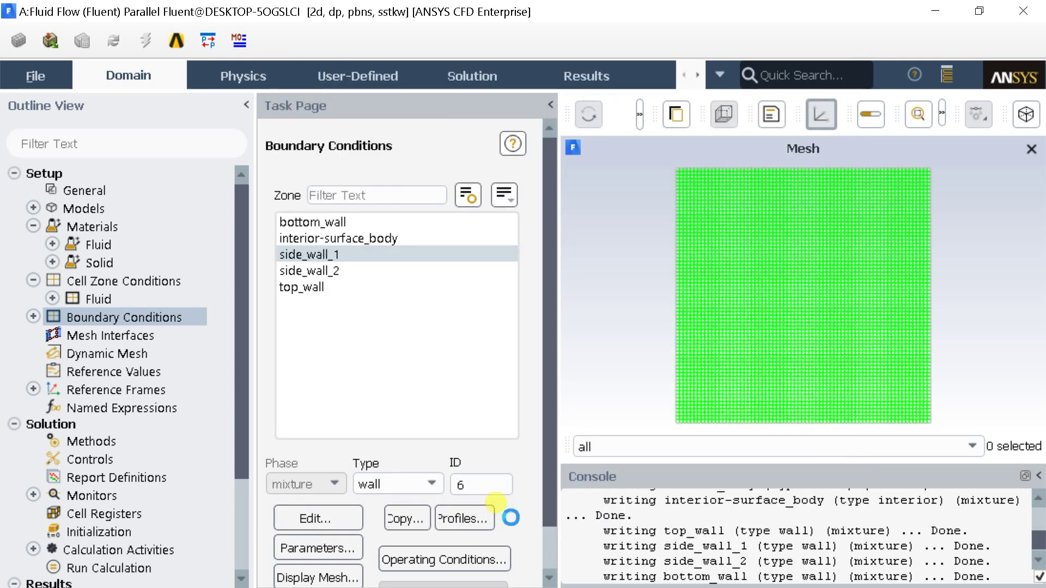
Step: Keep side_wall_2 at 0 W/m2 heat flux, then select top_wall
{"action": "left_click", "coordinate": [345, 269]}
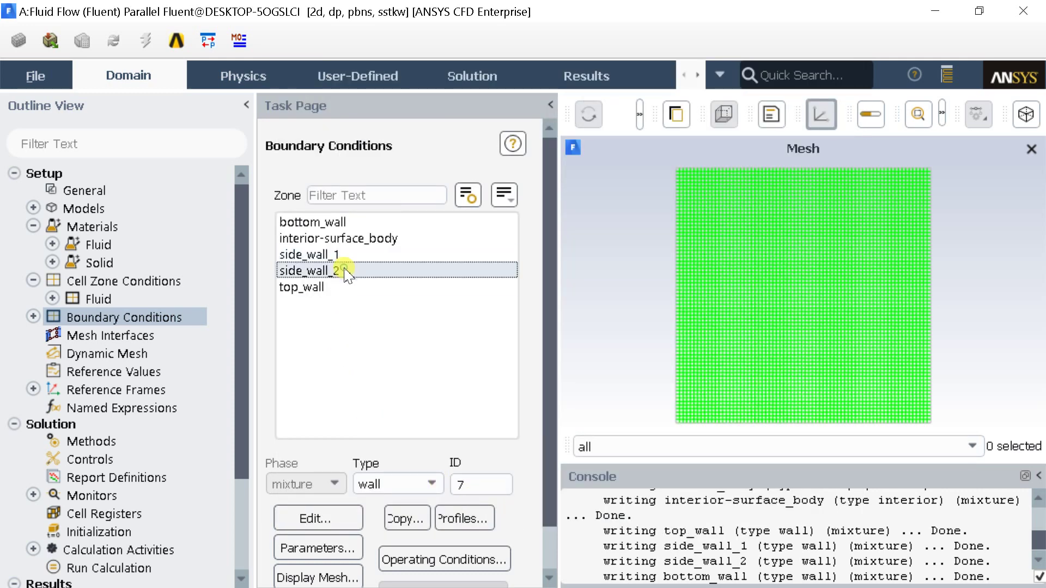
{"action": "left_click", "coordinate": [310, 523]}
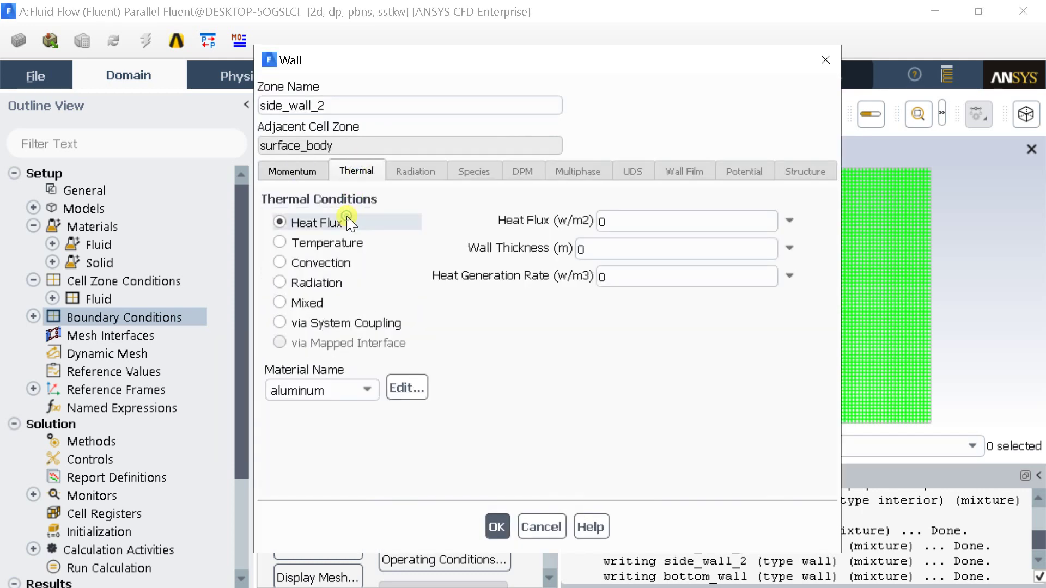
{"action": "left_click", "coordinate": [612, 222]}
{"action": "double_click", "coordinate": [603, 222]}
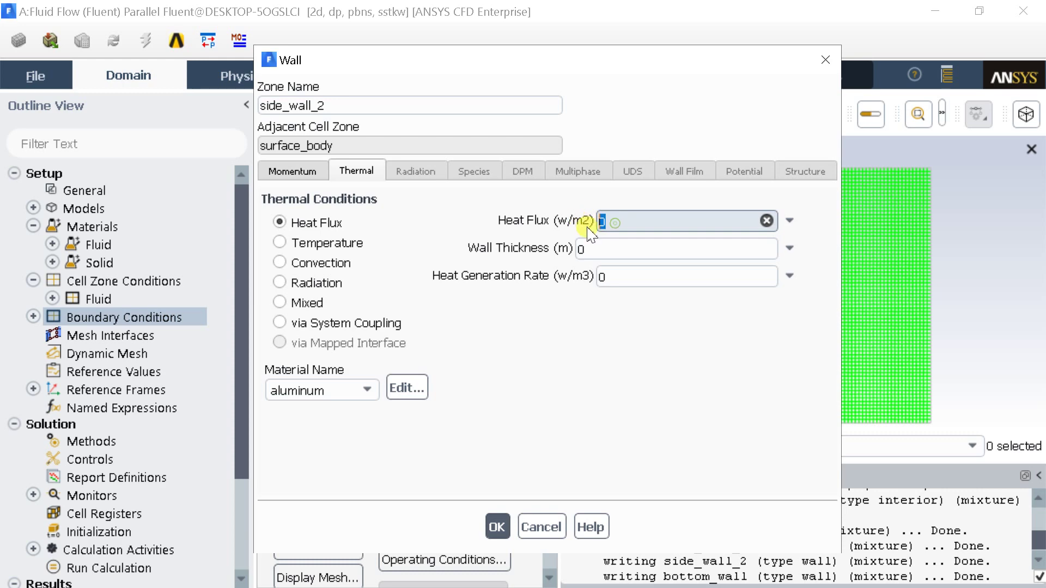
{"action": "left_click", "coordinate": [500, 526]}
{"action": "left_click", "coordinate": [304, 287]}
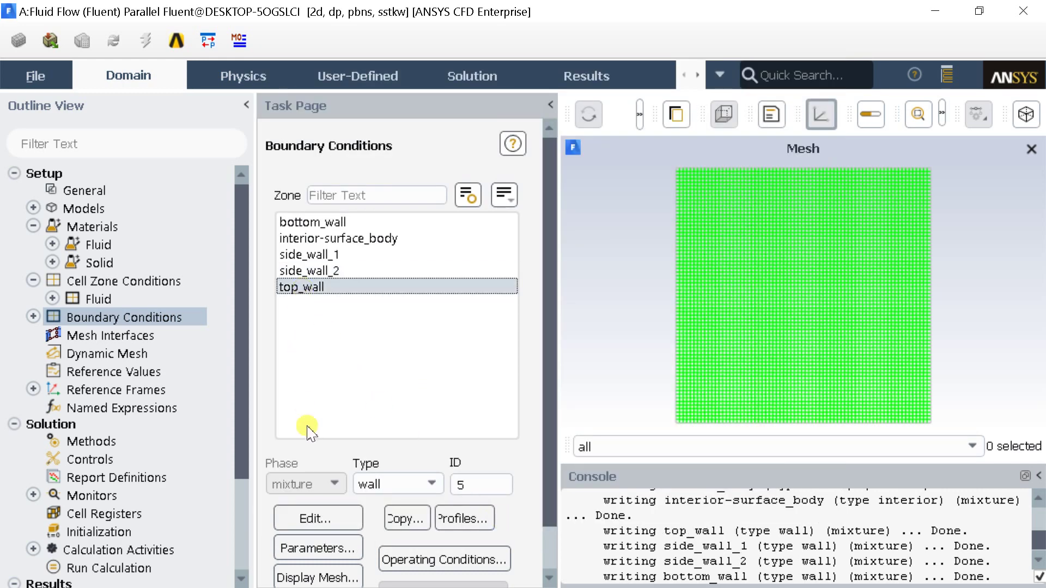
Step: Set top_wall's thermal condition to a Temperature defined by an expression
{"action": "left_click", "coordinate": [312, 518]}
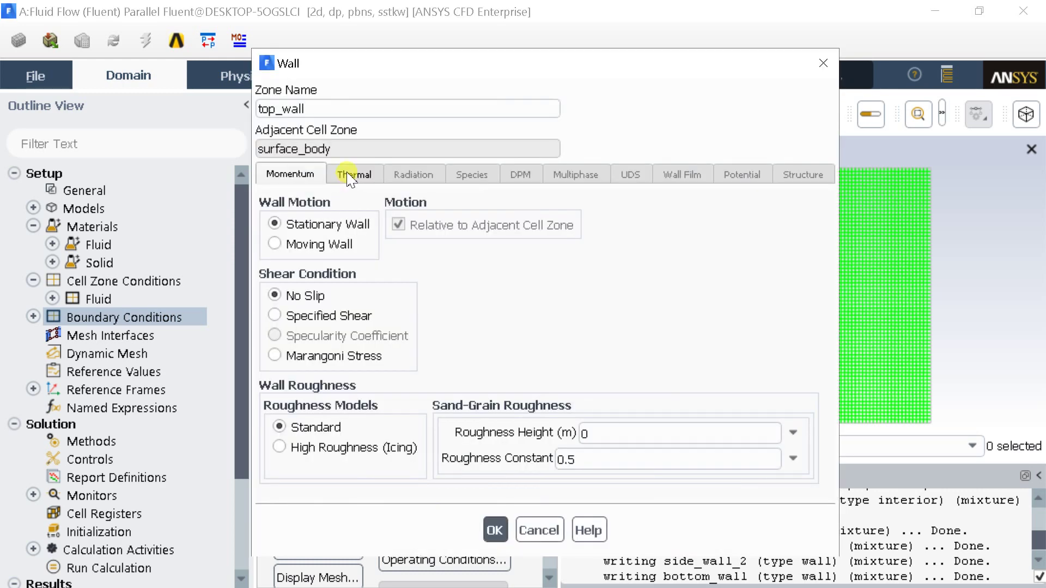
{"action": "left_click", "coordinate": [346, 177]}
{"action": "left_click", "coordinate": [340, 245]}
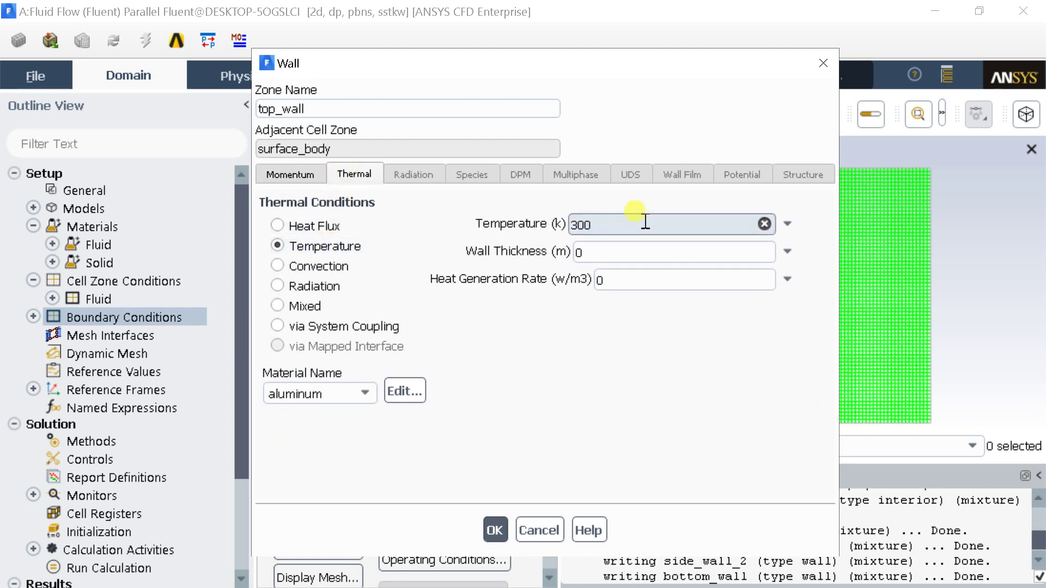
{"action": "left_click", "coordinate": [787, 223]}
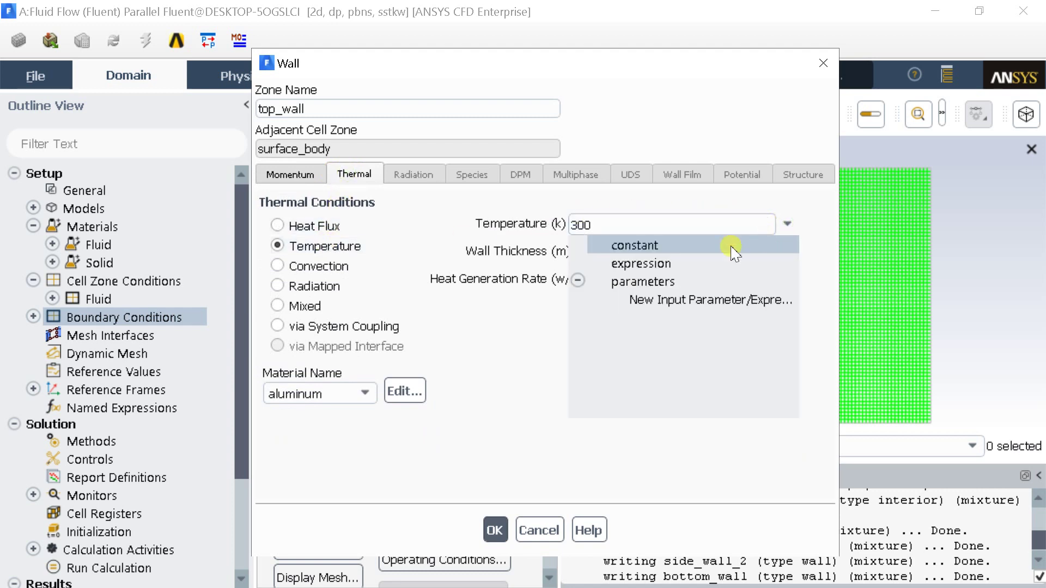
{"action": "left_click", "coordinate": [660, 265]}
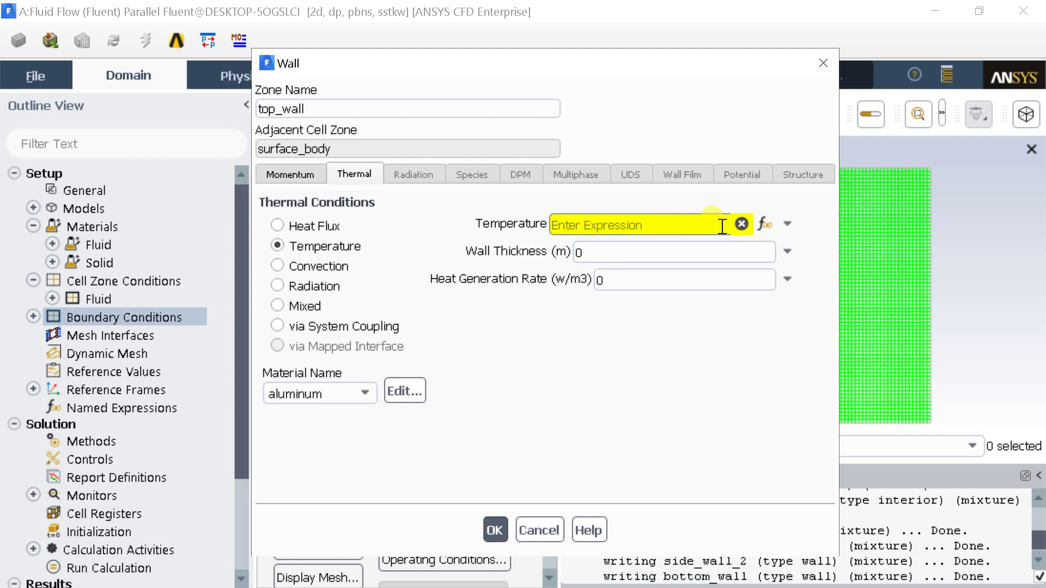
{"action": "left_click", "coordinate": [764, 224]}
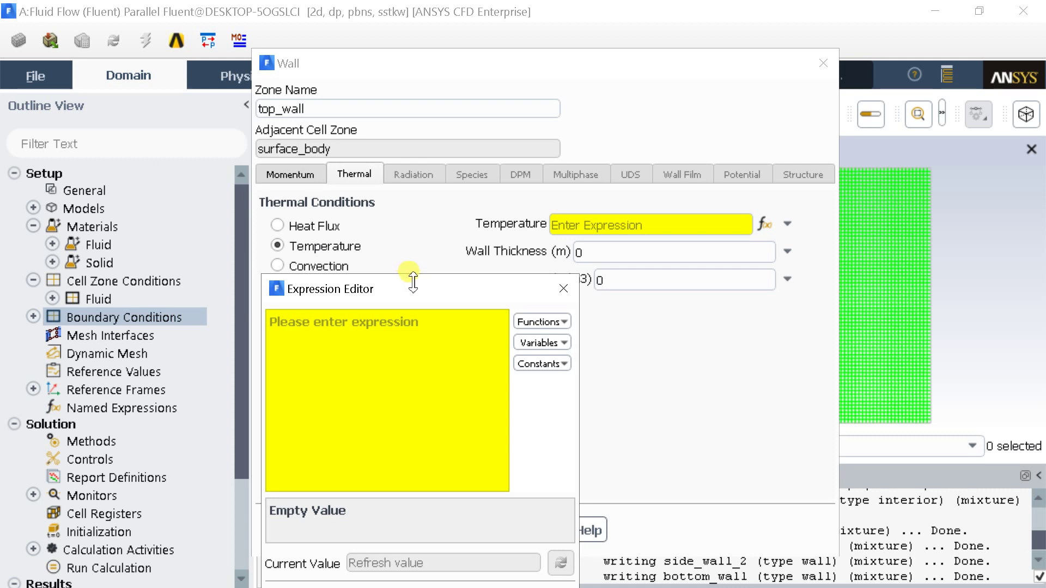
{"action": "left_click_drag", "start_coordinate": [413, 297], "coordinate": [370, 144]}
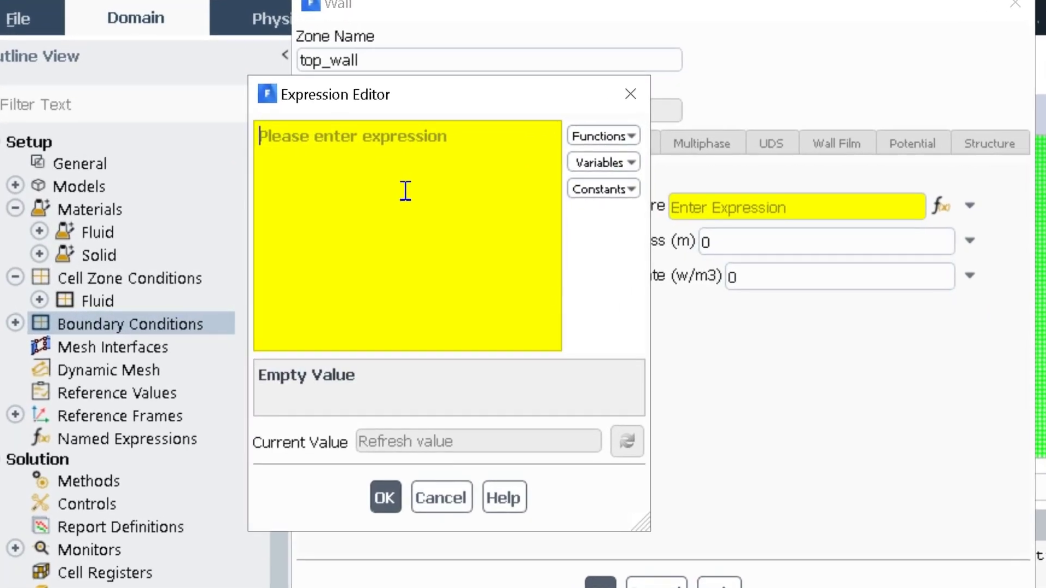
Step: Enter the temperature expression 300[K]+100[K]*sin((PI*x)/0.3[m]) and accept it
{"action": "left_click", "coordinate": [340, 212]}
{"action": "type", "text": "3"}
{"action": "type", "text": "00"}
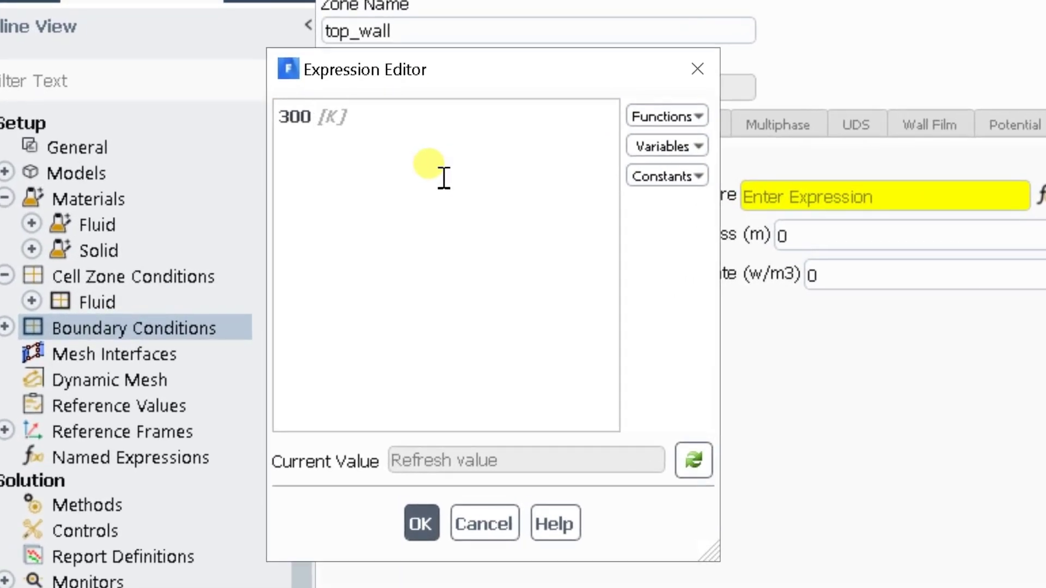
{"action": "type", "text": "["}
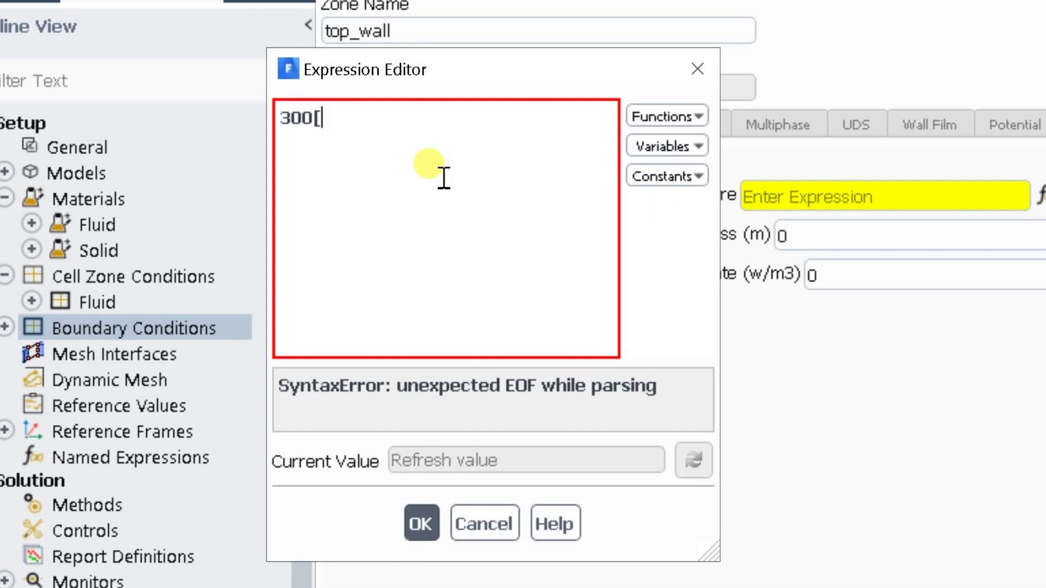
{"action": "type", "text": "K]"}
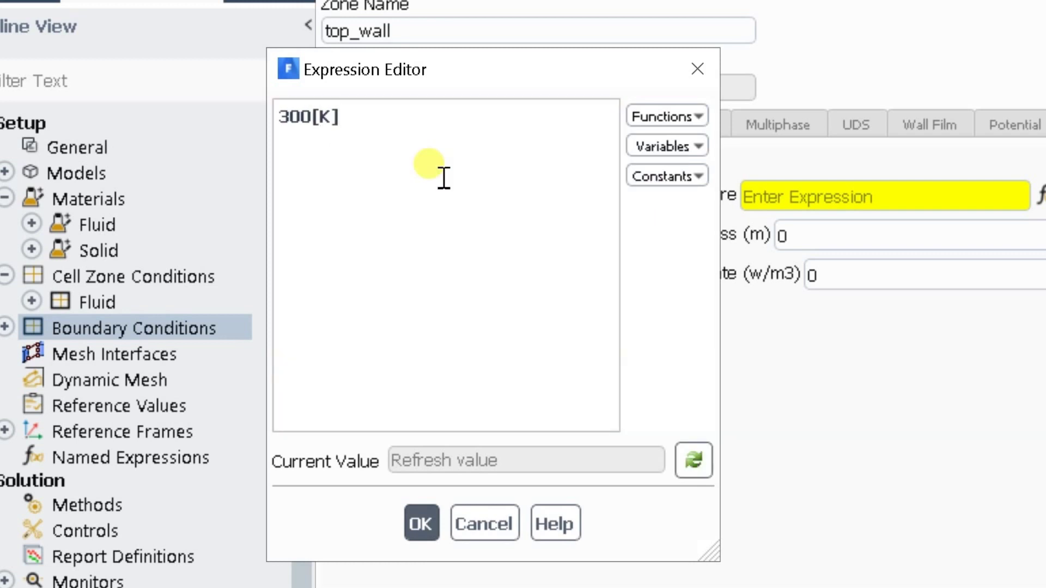
{"action": "type", "text": "+100"}
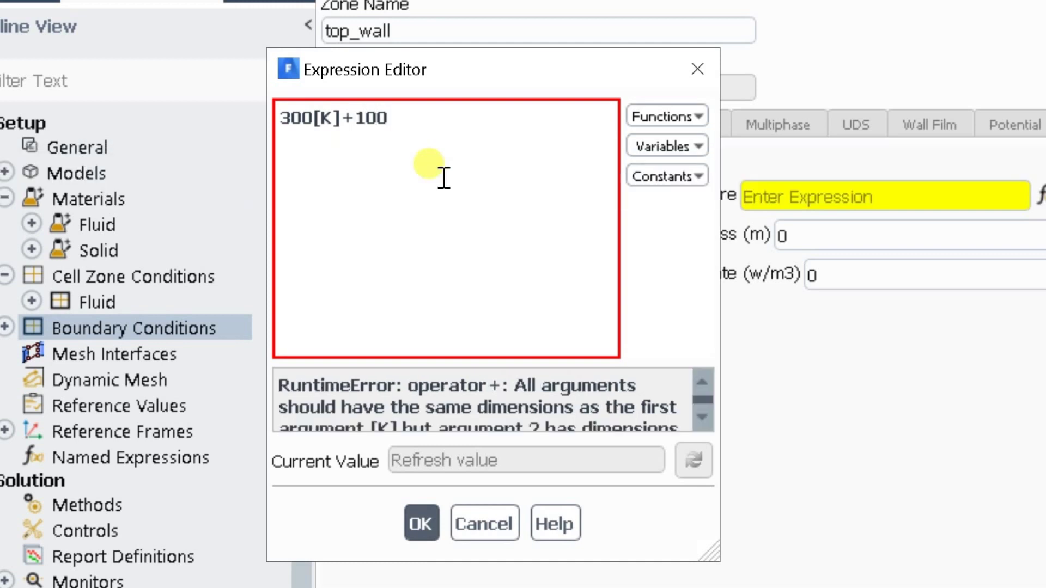
{"action": "type", "text": "["}
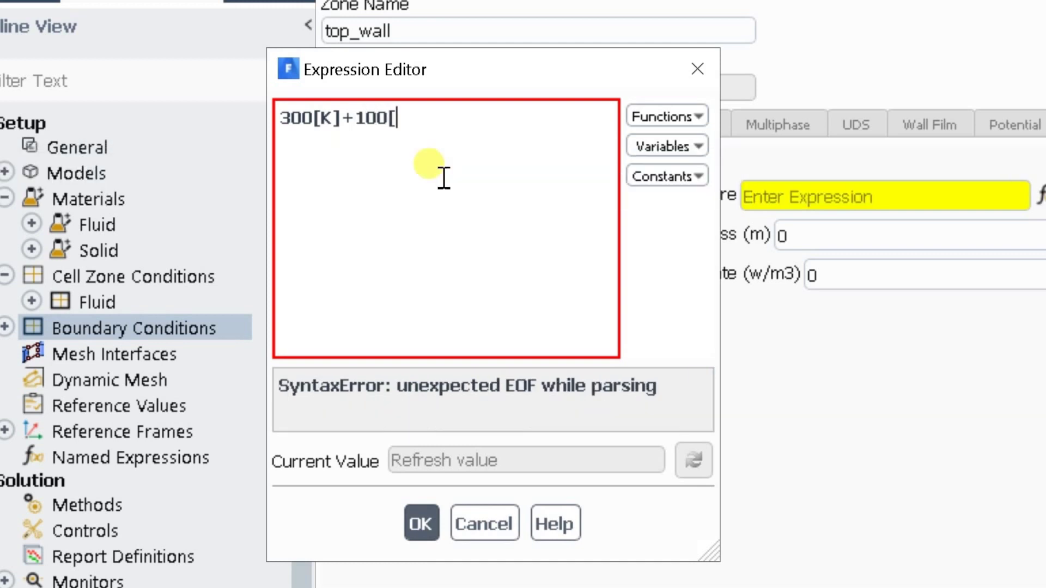
{"action": "type", "text": "K]"}
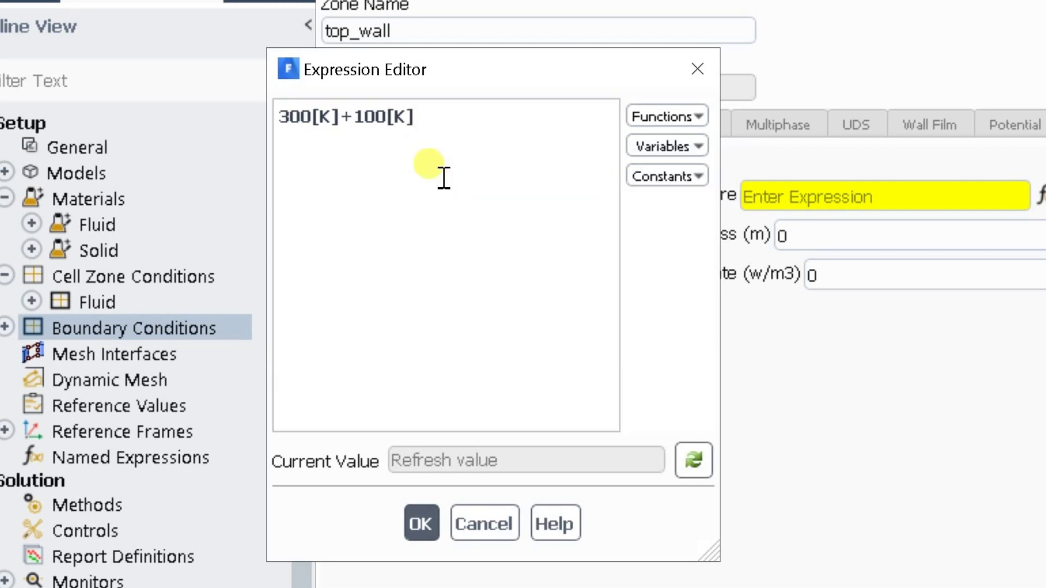
{"action": "type", "text": "*"}
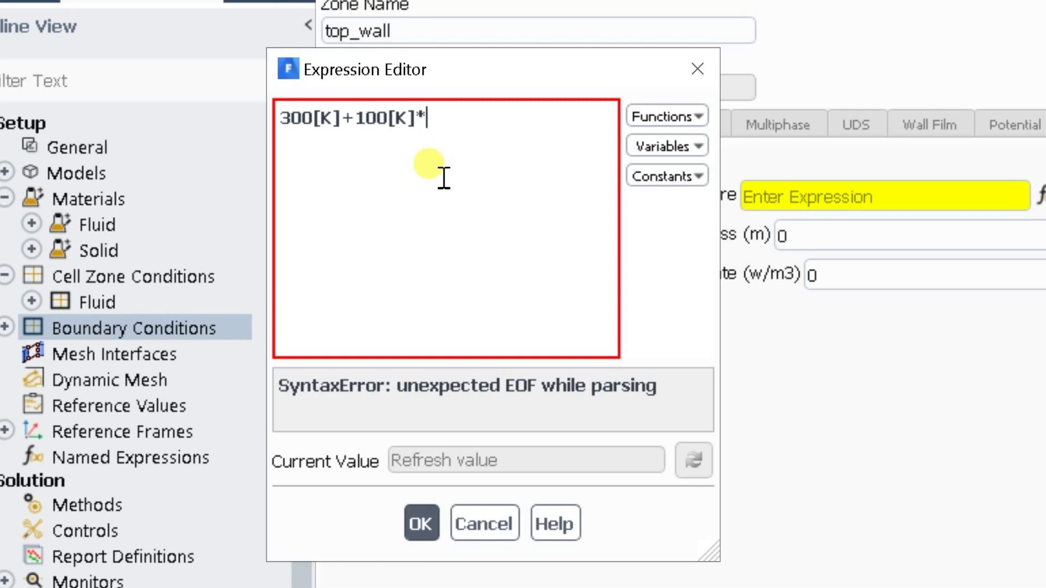
{"action": "type", "text": "sin"}
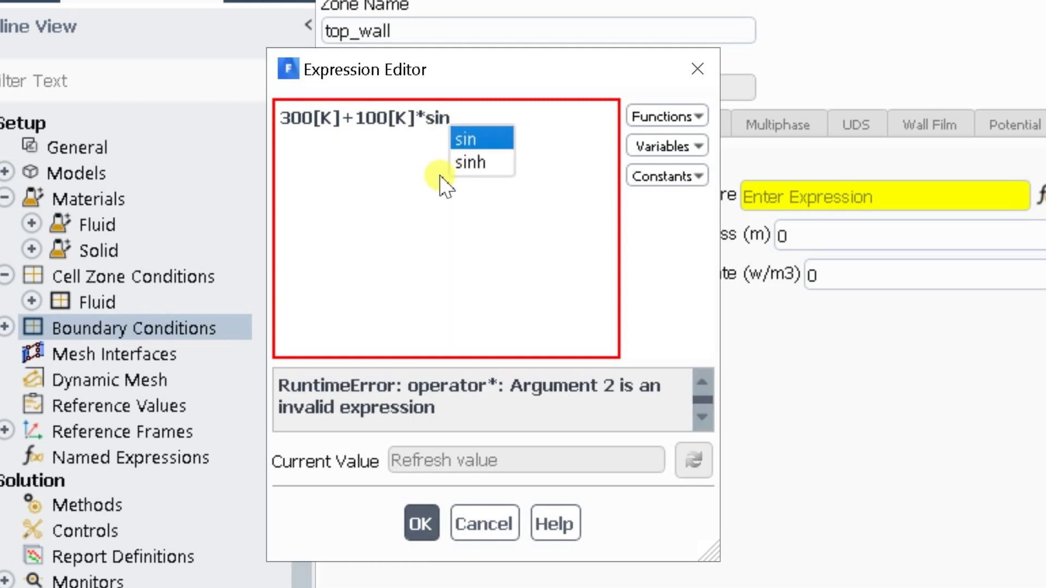
{"action": "left_click", "coordinate": [444, 178]}
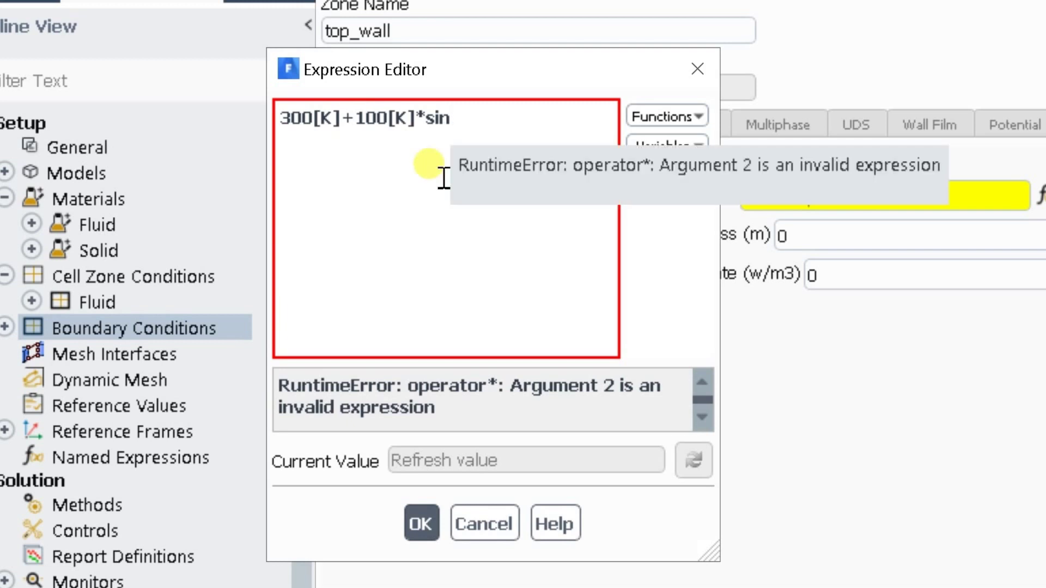
{"action": "key", "text": "ctrl+space"}
{"action": "type", "text": "(("}
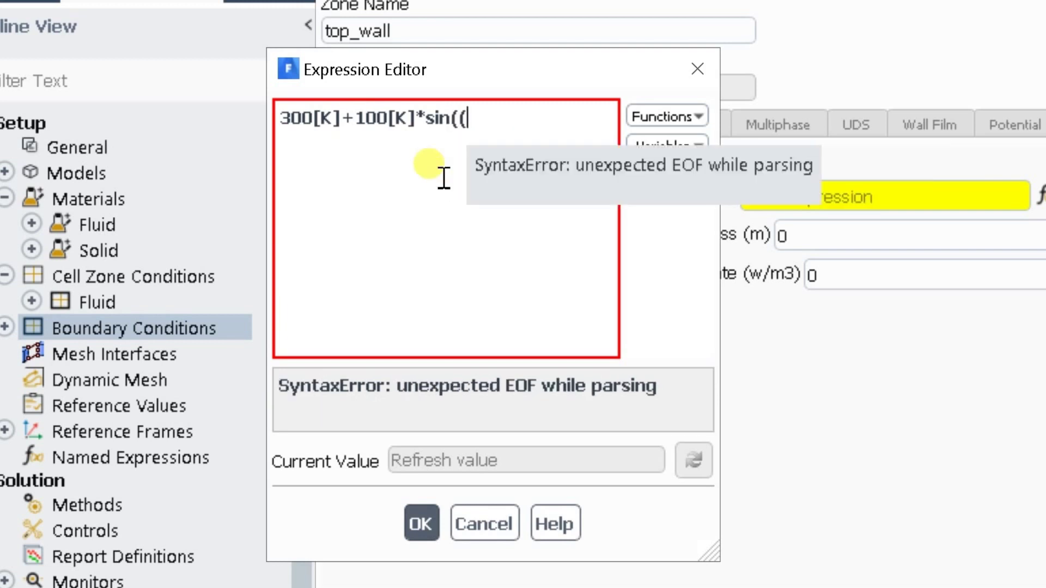
{"action": "type", "text": "PI"}
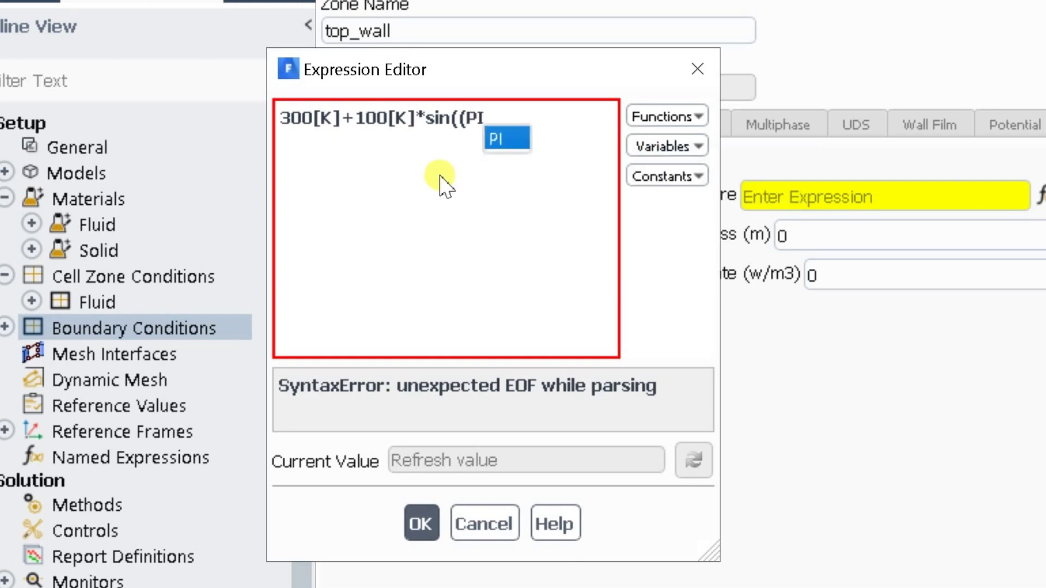
{"action": "type", "text": "*x"}
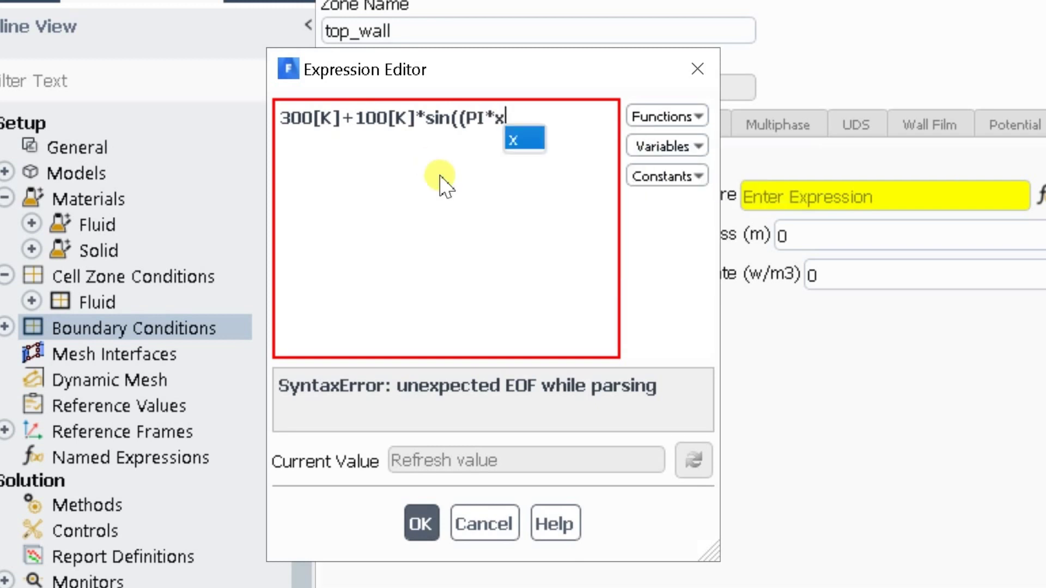
{"action": "type", "text": ")"}
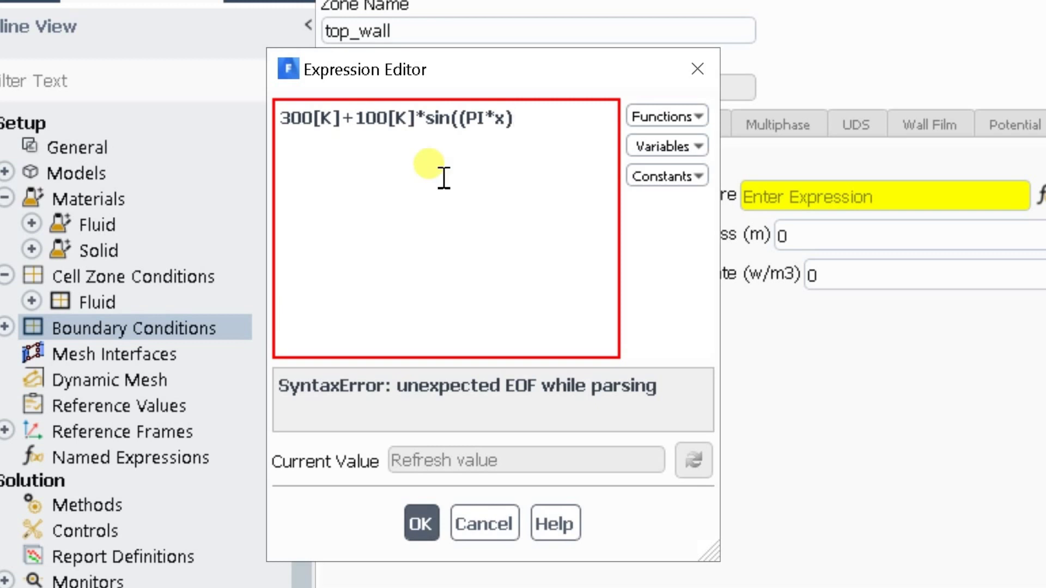
{"action": "type", "text": "/0.3[m"}
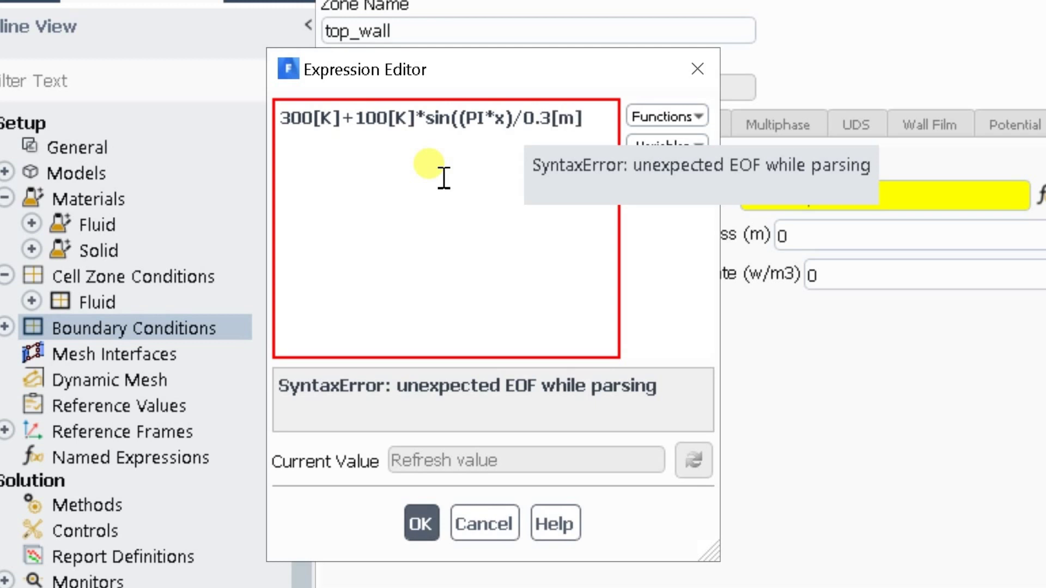
{"action": "type", "text": ")"}
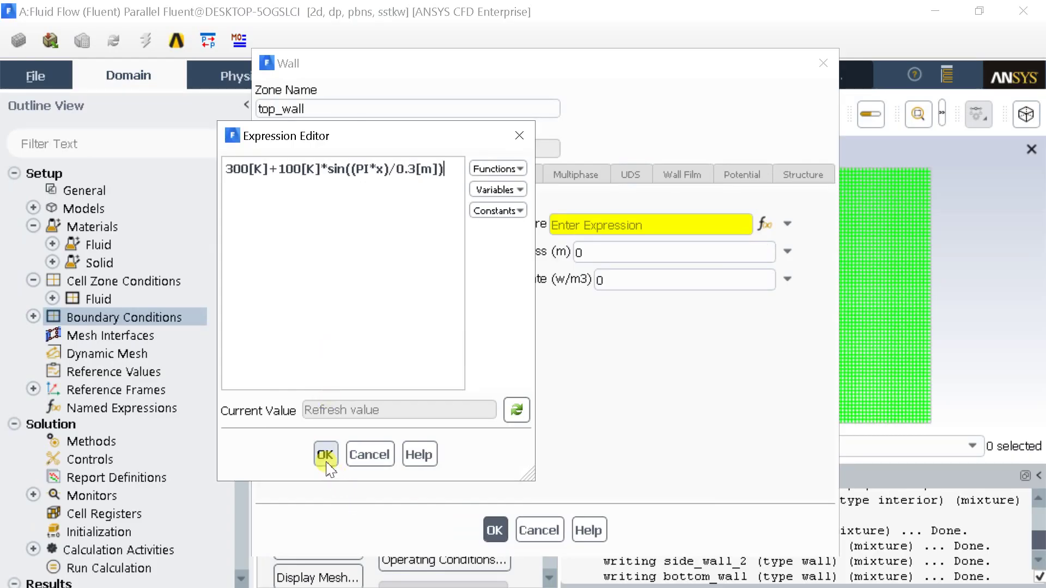
{"action": "left_click", "coordinate": [325, 454]}
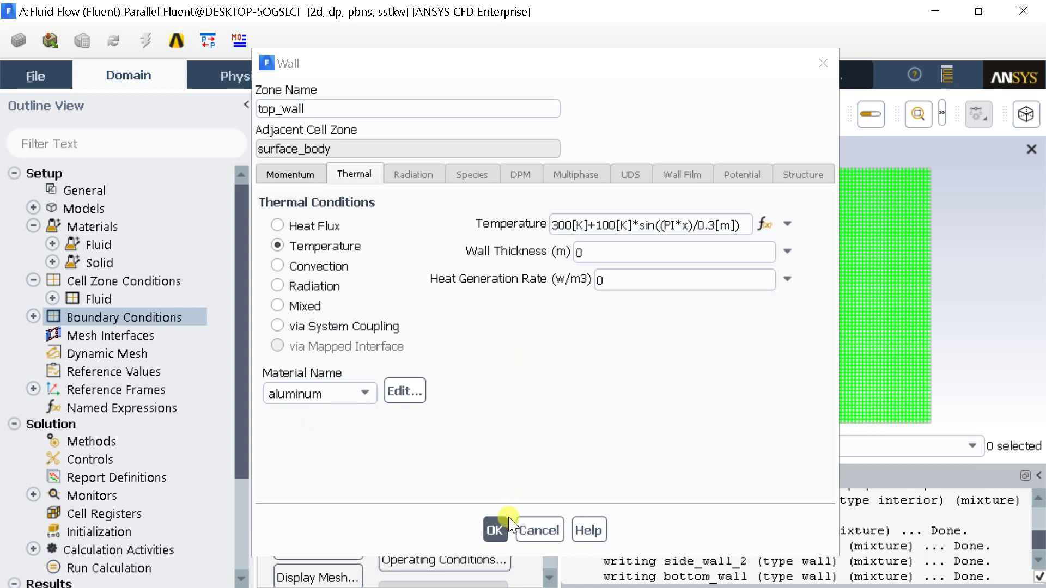
Step: Apply the top_wall wall settings
{"action": "left_click", "coordinate": [494, 530]}
{"action": "scroll", "coordinate": [163, 417], "scroll_direction": "down", "scroll_amount": 1}
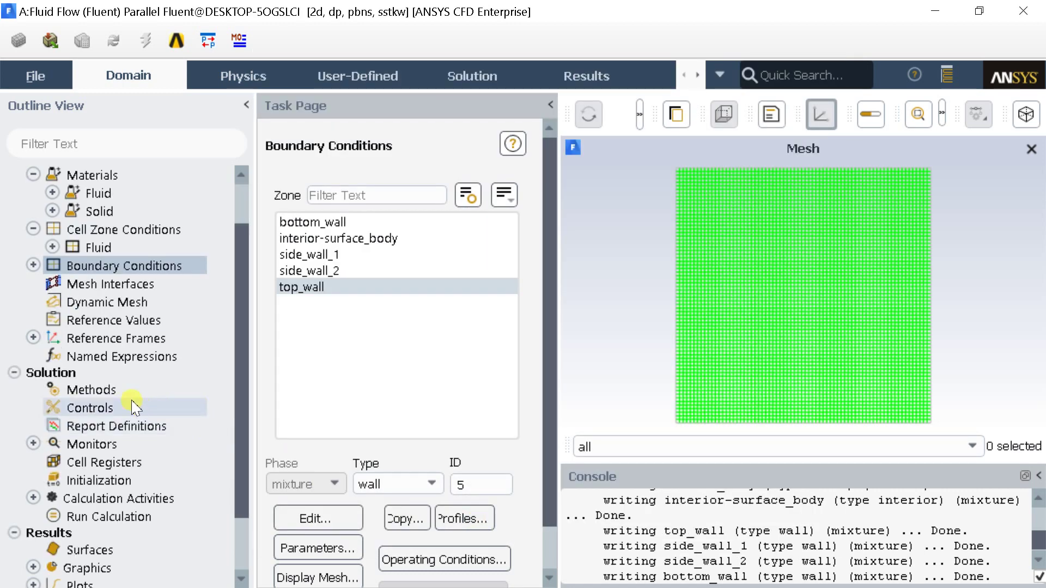
{"action": "left_click", "coordinate": [117, 390]}
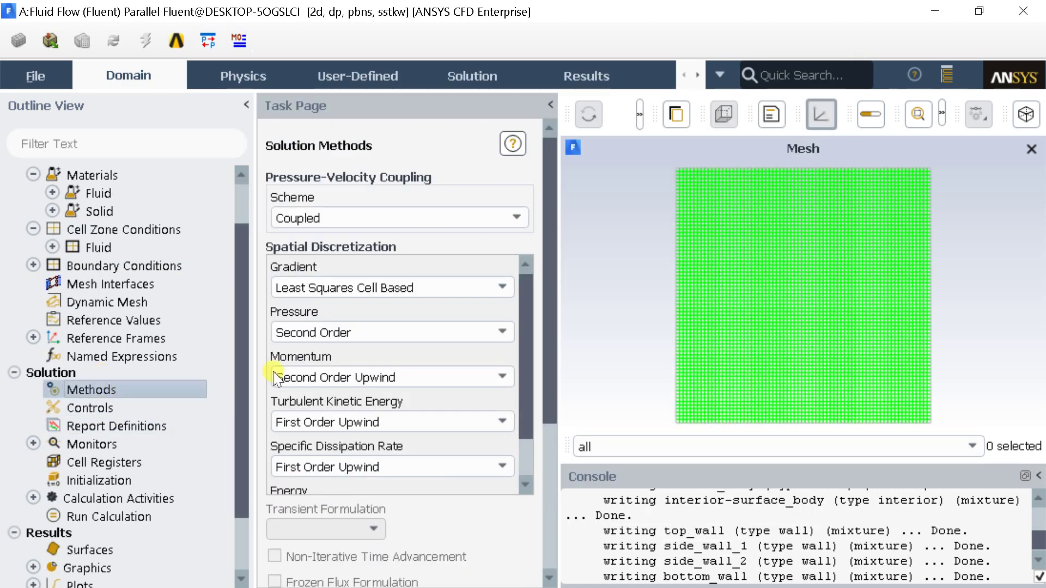
Step: Use Green-Gauss Cell Based gradients and Second Order Upwind for turbulent kinetic energy and specific dissipation rate
{"action": "left_click", "coordinate": [308, 288]}
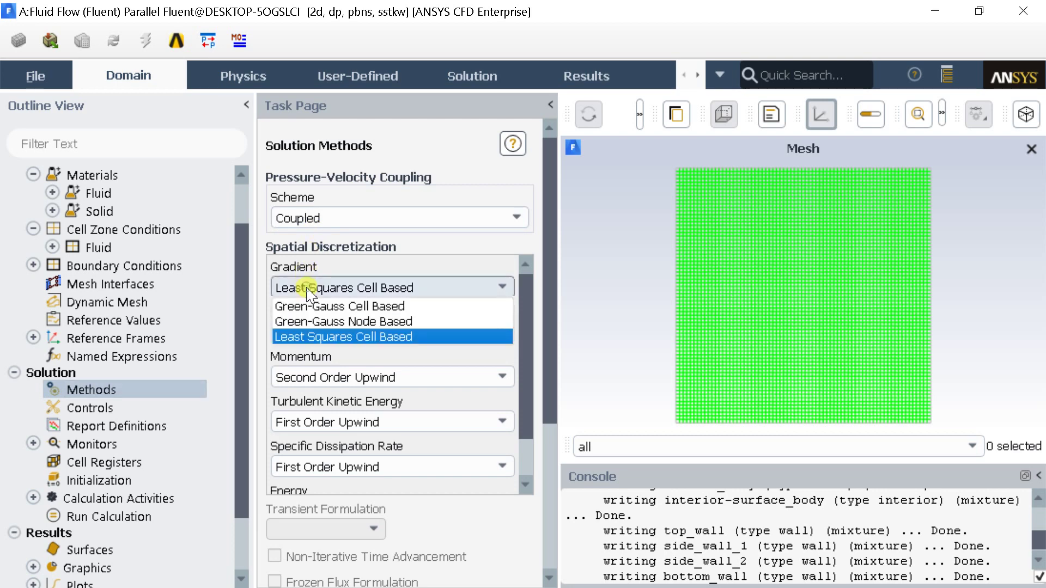
{"action": "left_click", "coordinate": [309, 305]}
{"action": "scroll", "coordinate": [263, 388], "scroll_direction": "down", "scroll_amount": 5}
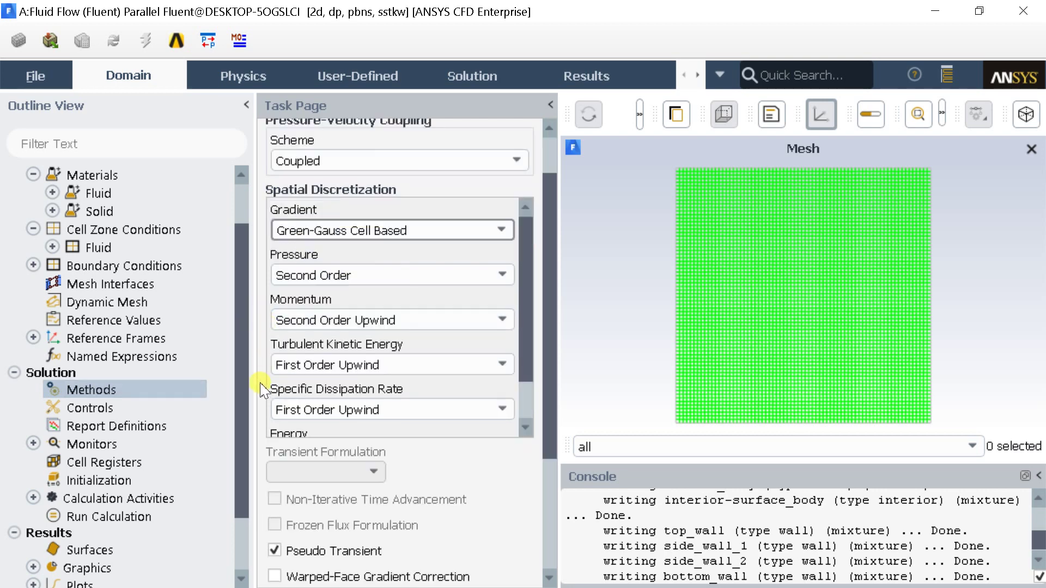
{"action": "left_click", "coordinate": [332, 250]}
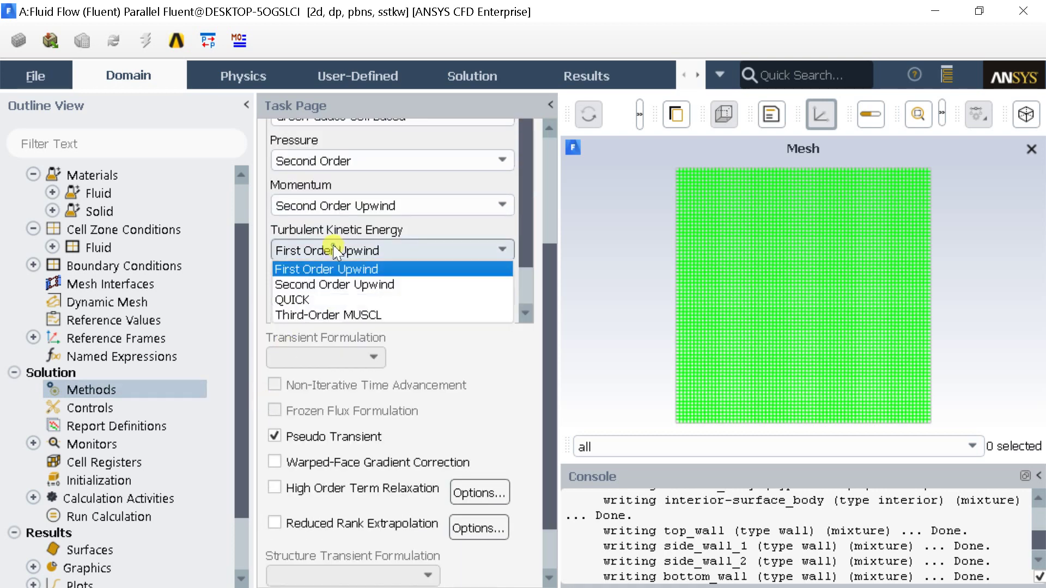
{"action": "left_click", "coordinate": [338, 281]}
{"action": "left_click", "coordinate": [337, 295]}
{"action": "left_click", "coordinate": [334, 329]}
{"action": "scroll", "coordinate": [334, 297], "scroll_direction": "down", "scroll_amount": 3}
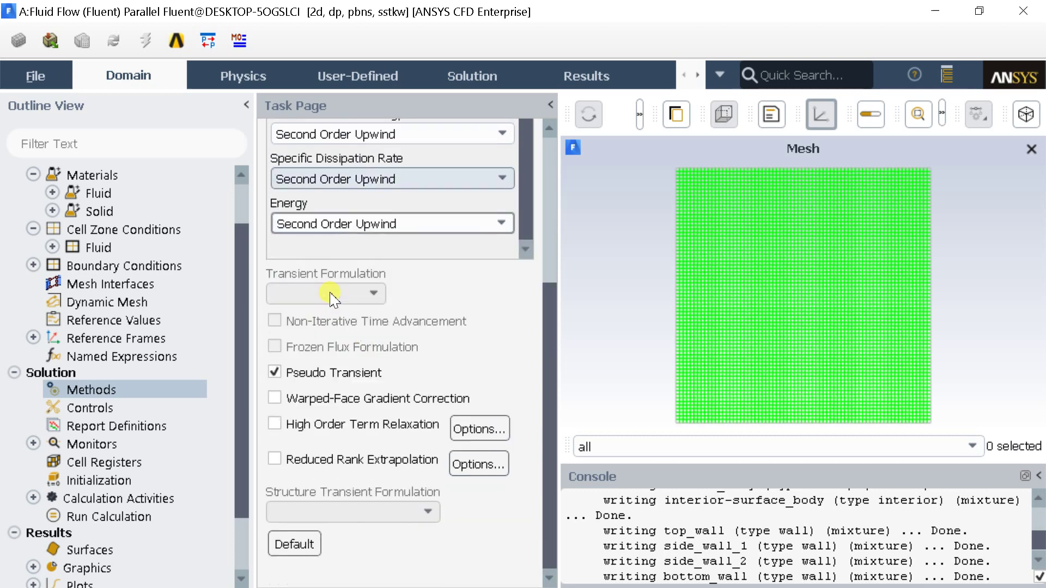
{"action": "scroll", "coordinate": [163, 436], "scroll_direction": "down", "scroll_amount": 4}
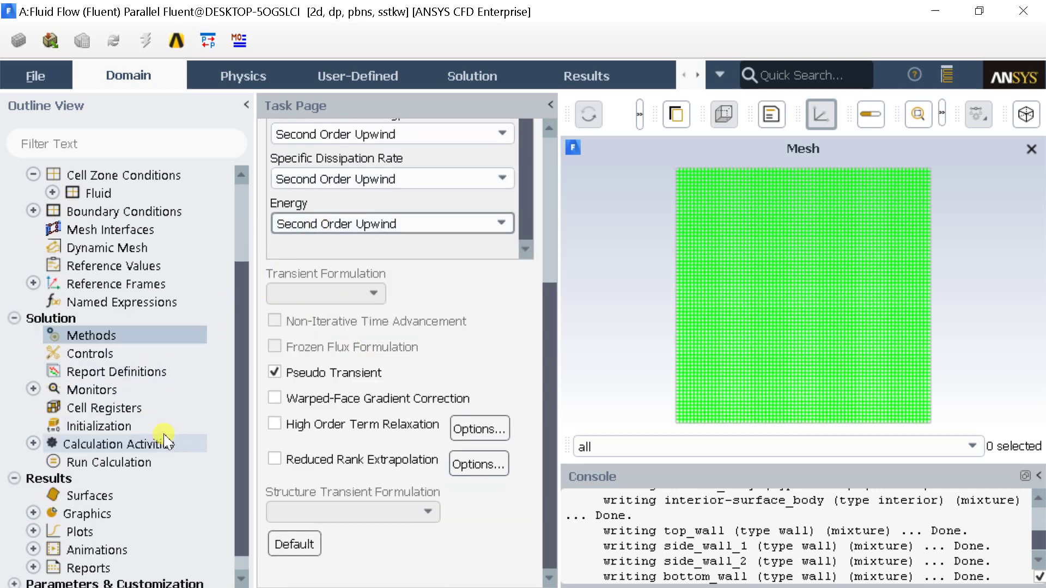
{"action": "left_click", "coordinate": [125, 410]}
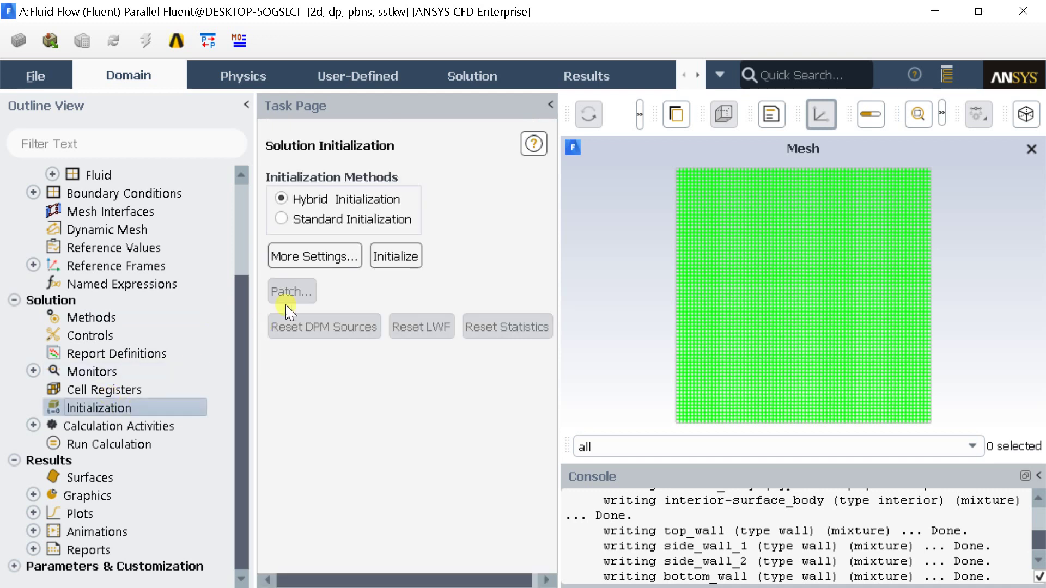
Step: Initialize the flow field with Standard Initialization computed from all-zones
{"action": "left_click", "coordinate": [311, 217]}
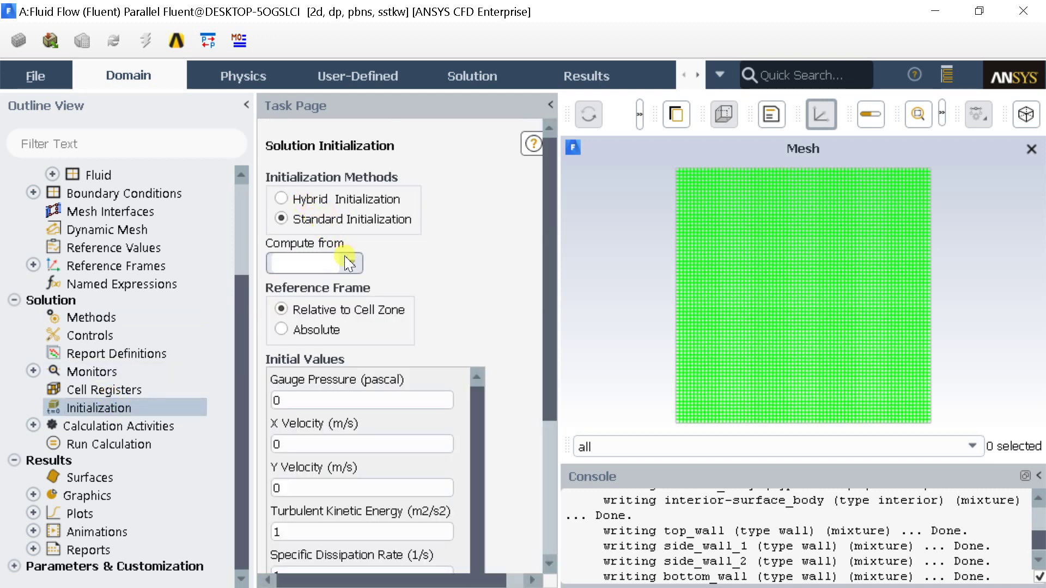
{"action": "left_click", "coordinate": [348, 263]}
{"action": "left_click", "coordinate": [304, 281]}
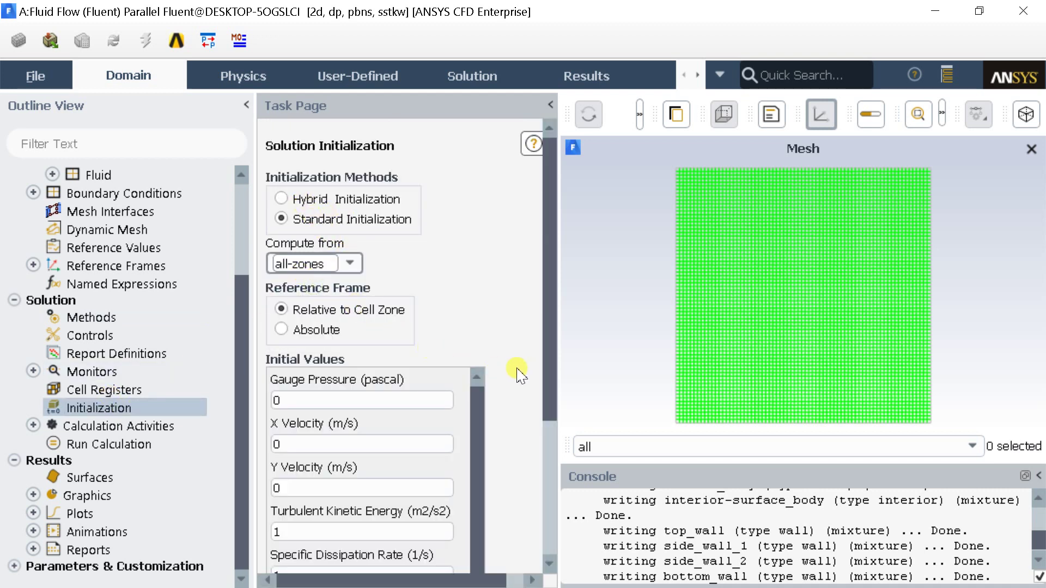
{"action": "left_click_drag", "start_coordinate": [550, 374], "coordinate": [509, 583]}
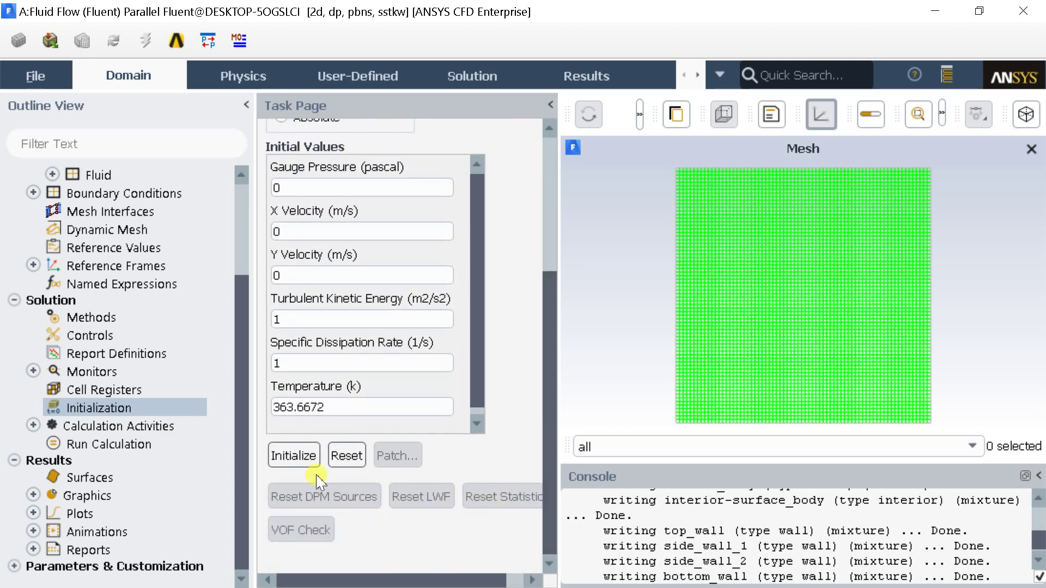
{"action": "left_click", "coordinate": [293, 456]}
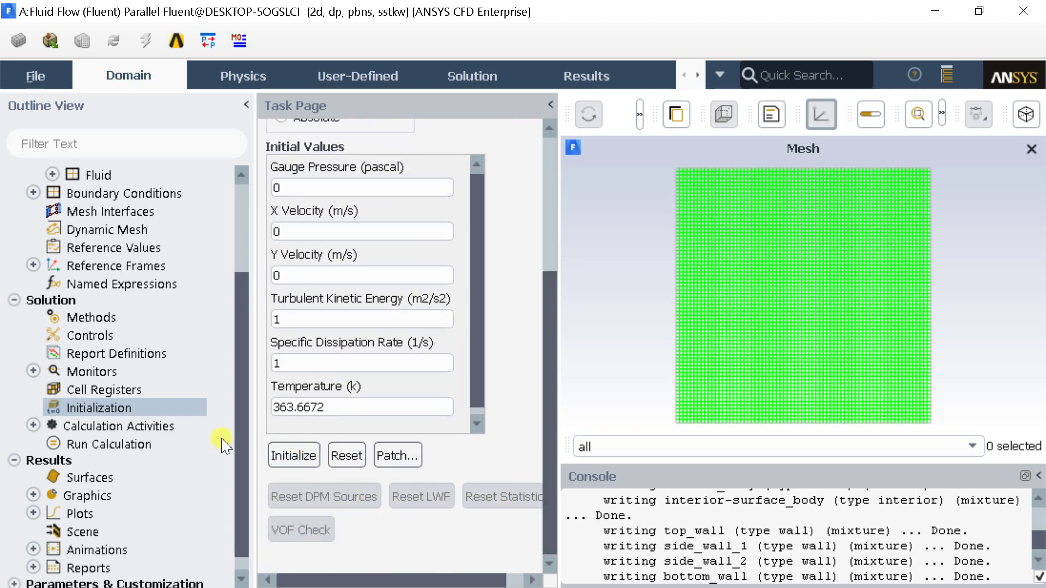
{"action": "double_click", "coordinate": [164, 444]}
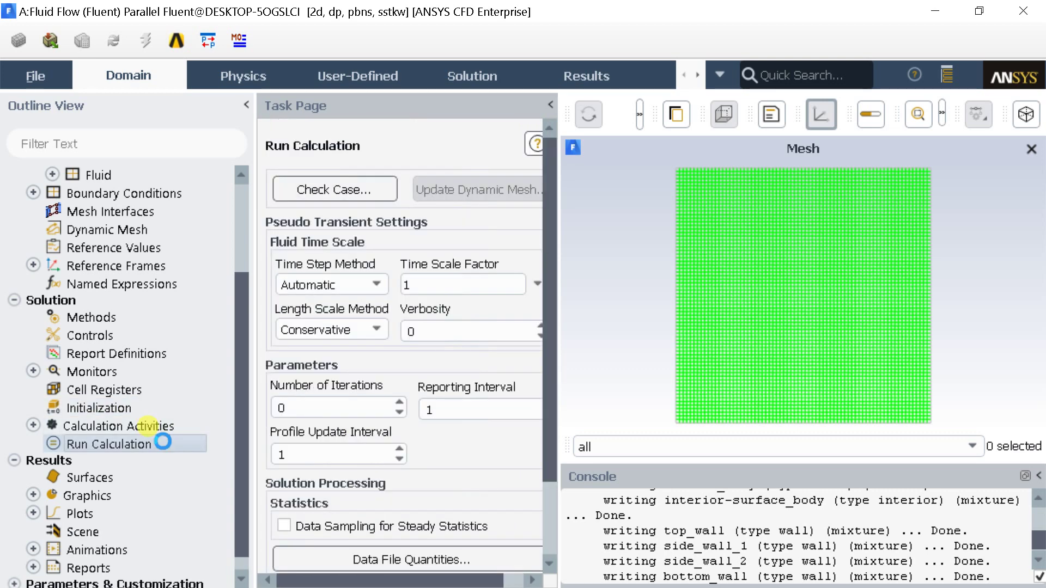
Step: Run the solver until it converges at iteration 25 and review the residuals
{"action": "double_click", "coordinate": [297, 406]}
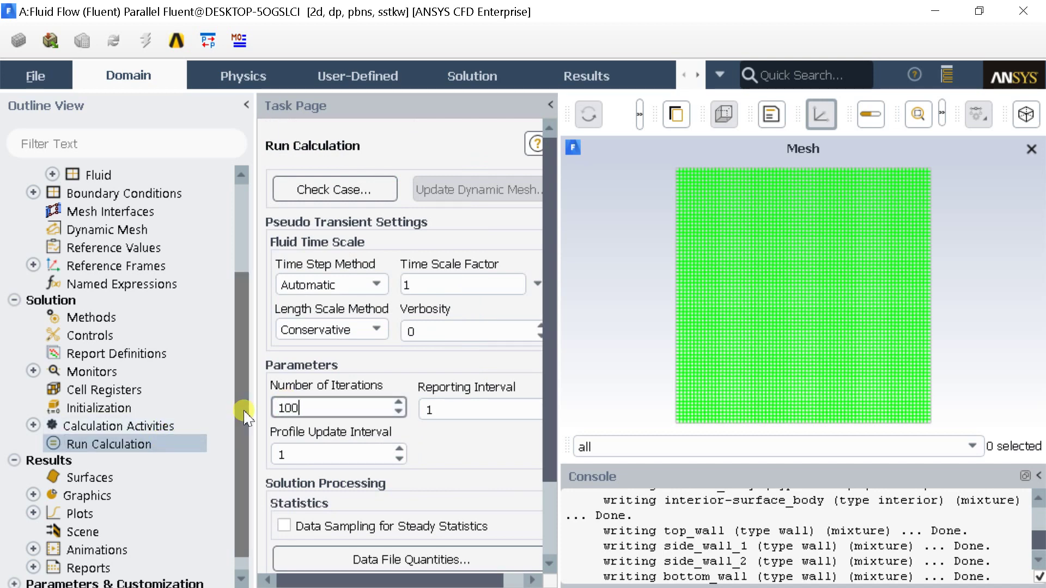
{"action": "scroll", "coordinate": [523, 425], "scroll_direction": "down", "scroll_amount": 3}
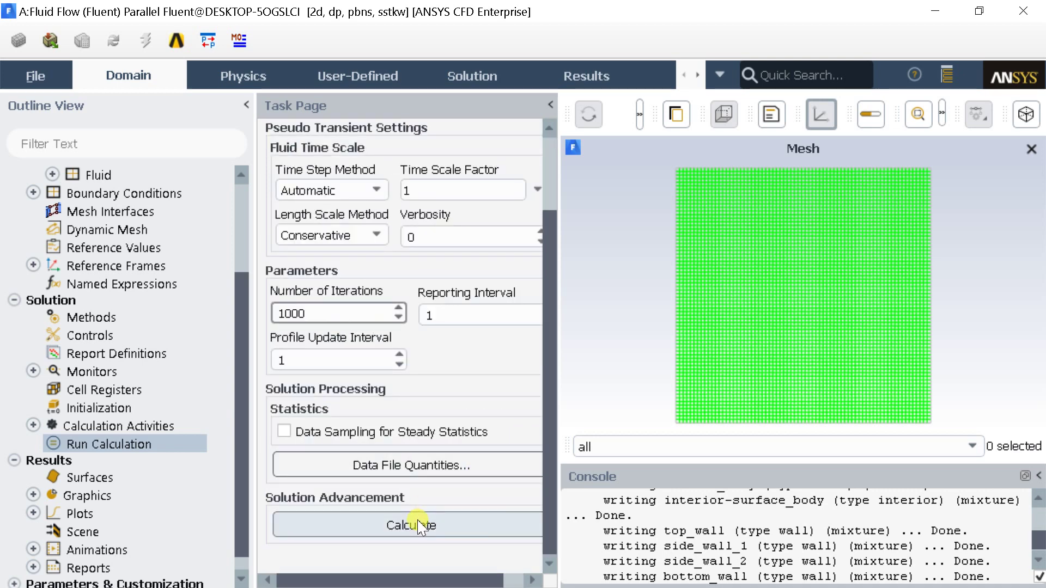
{"action": "left_click", "coordinate": [418, 524]}
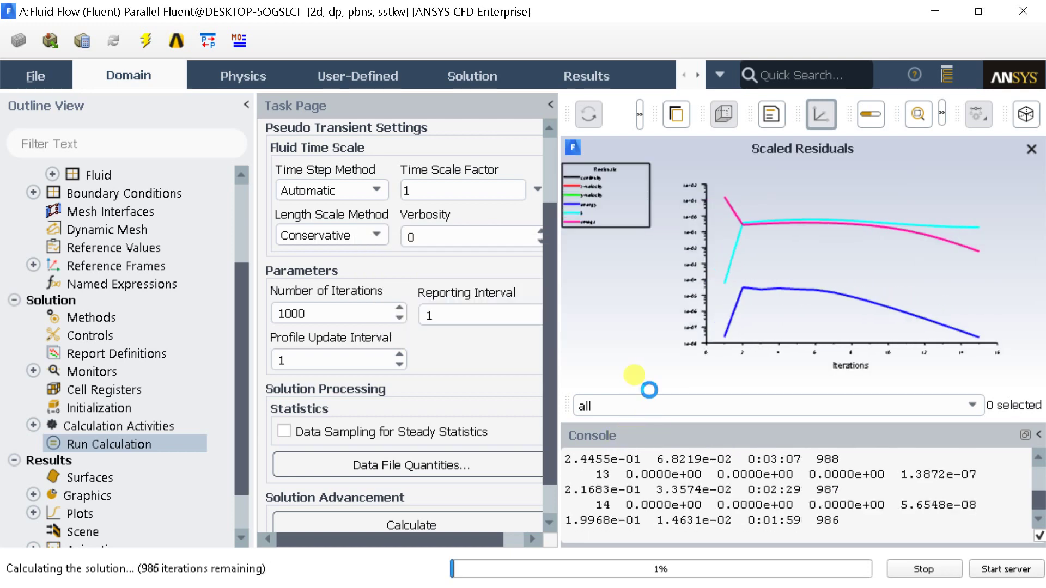
{"action": "left_click", "coordinate": [538, 325]}
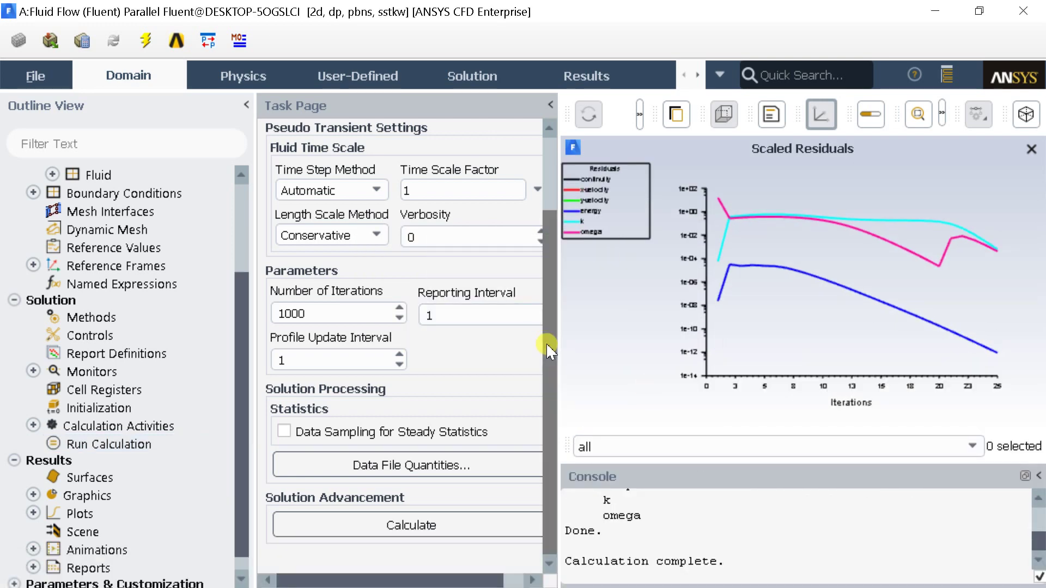
{"action": "left_click_drag", "start_coordinate": [554, 348], "coordinate": [394, 381]}
{"action": "scroll", "coordinate": [531, 544], "scroll_direction": "up", "scroll_amount": 5}
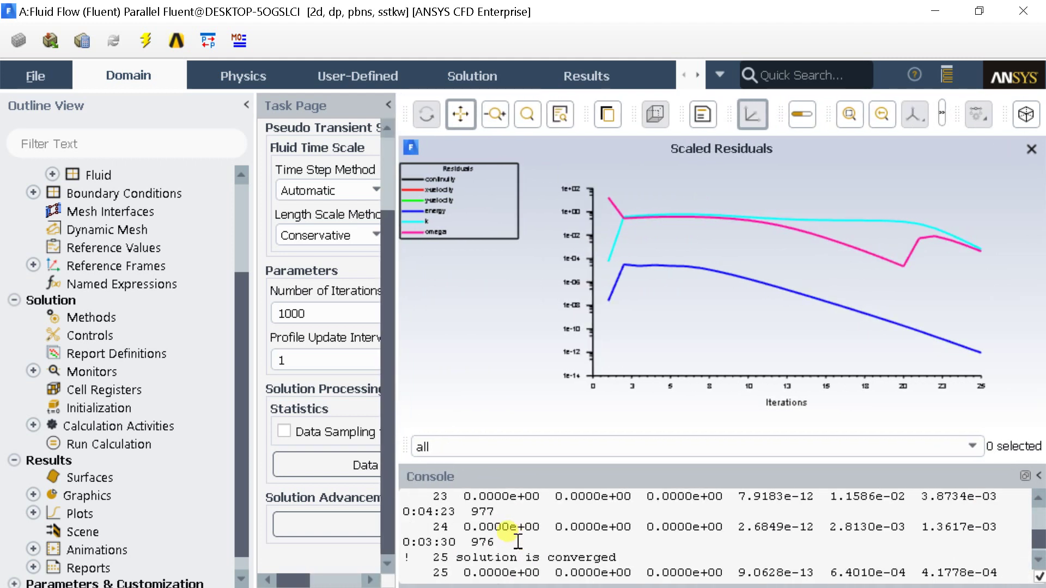
{"action": "scroll", "coordinate": [553, 548], "scroll_direction": "down", "scroll_amount": 2}
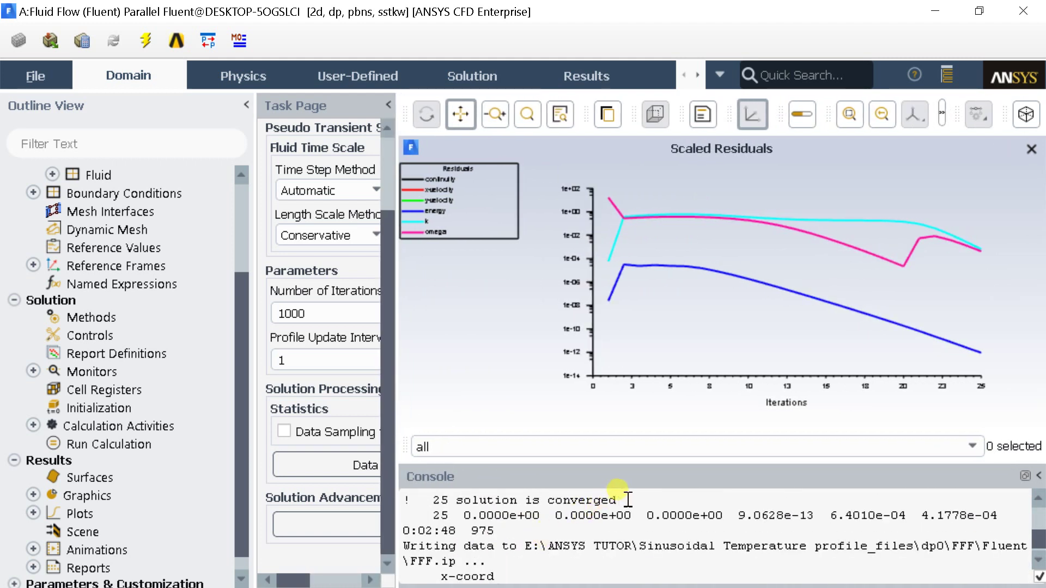
{"action": "left_click_drag", "start_coordinate": [624, 498], "coordinate": [356, 496]}
{"action": "left_click", "coordinate": [433, 500]}
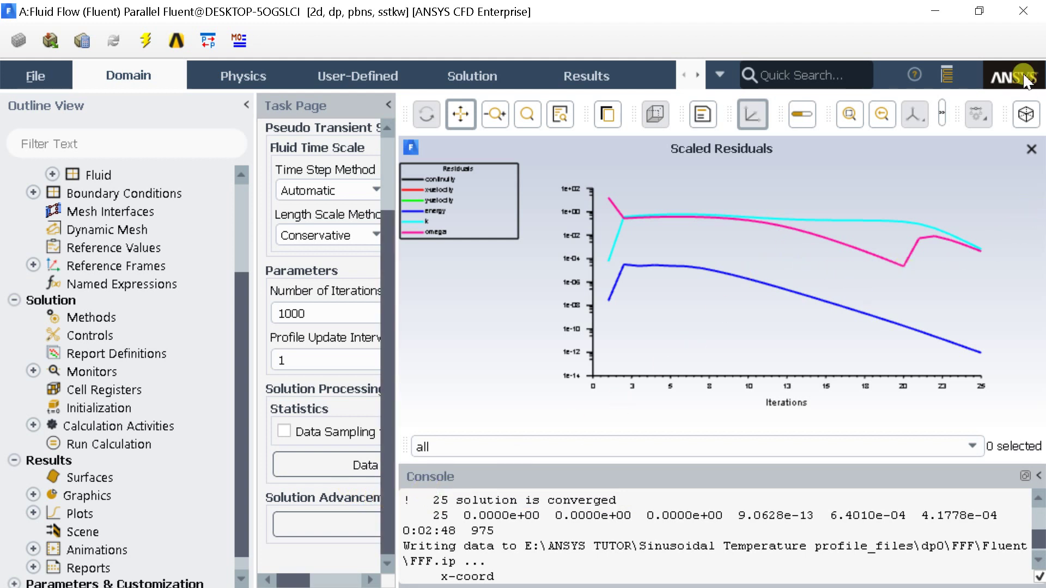
Step: Save the Workbench project from the File menu
{"action": "left_click", "coordinate": [35, 76]}
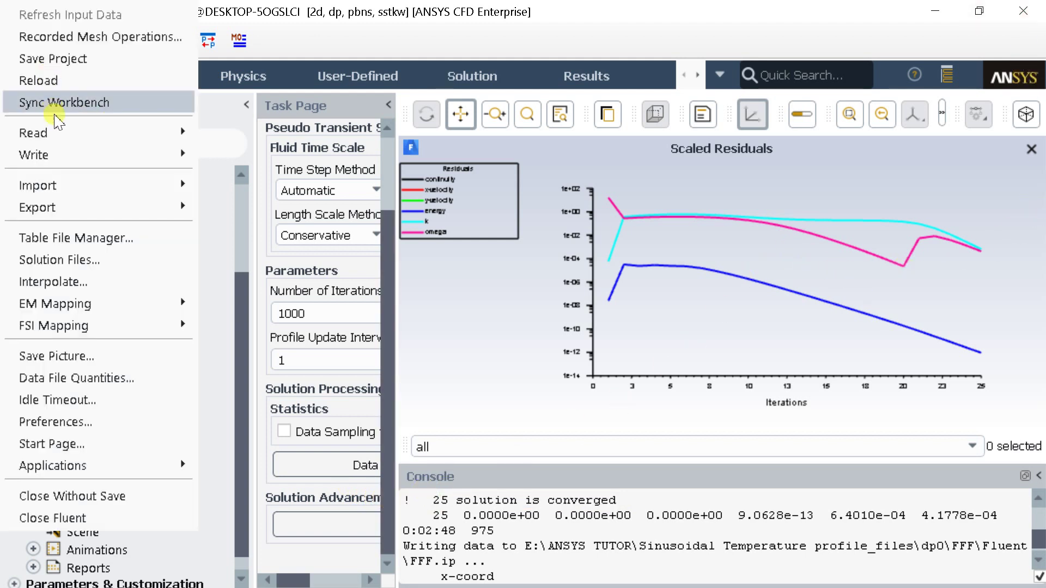
{"action": "left_click", "coordinate": [50, 55]}
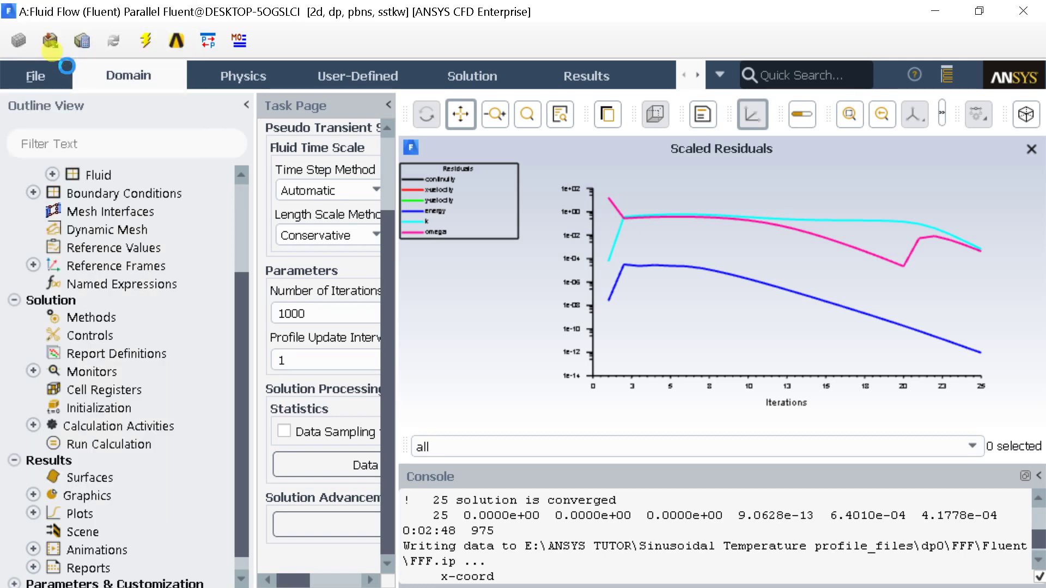
{"action": "left_click", "coordinate": [36, 74]}
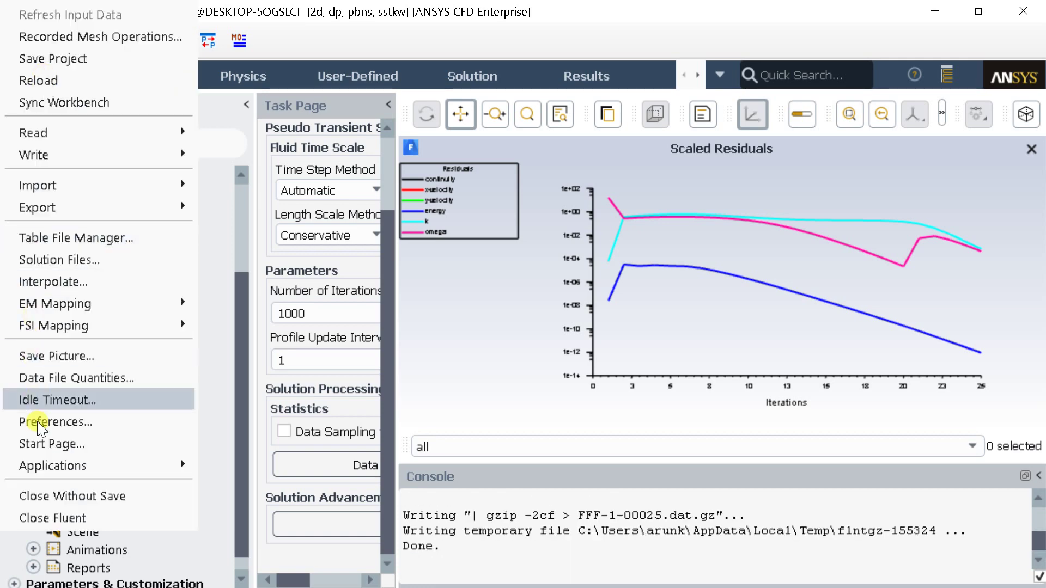
{"action": "key", "text": "Escape"}
Step: Open the solved Results in CFD-Post and turn to a front view
{"action": "left_click", "coordinate": [155, 477]}
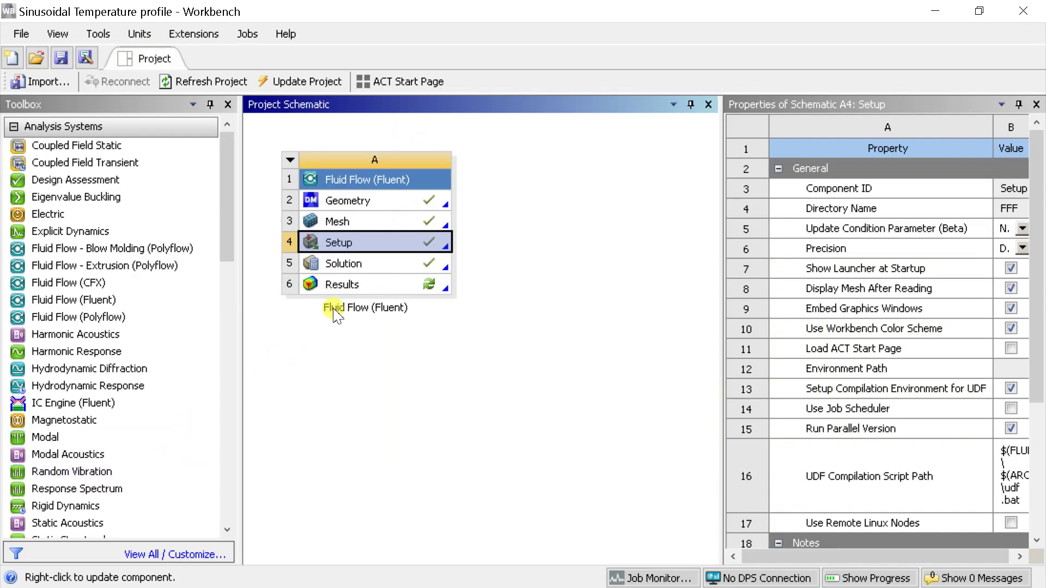
{"action": "double_click", "coordinate": [354, 294]}
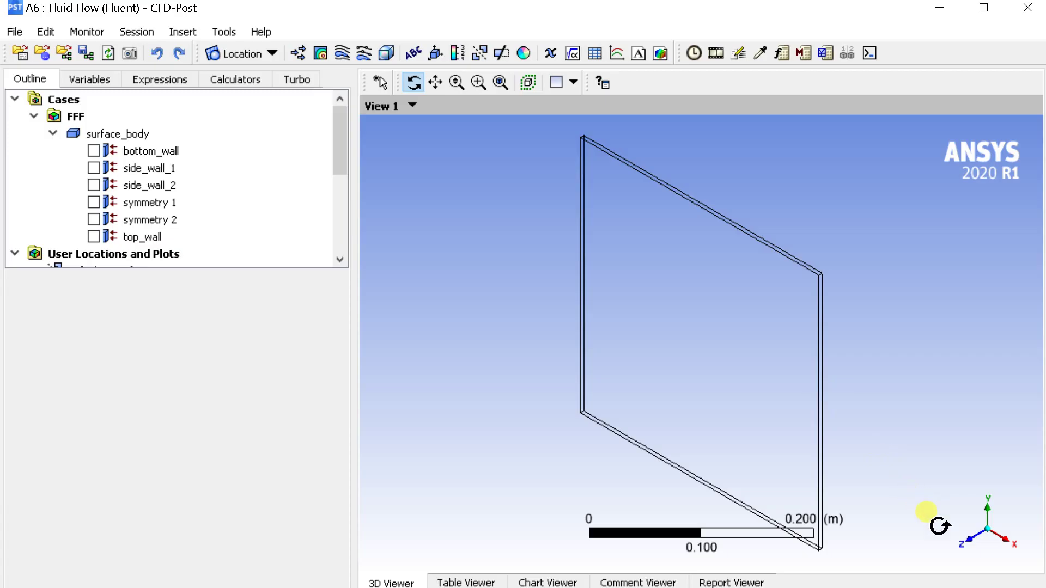
{"action": "left_click", "coordinate": [960, 539]}
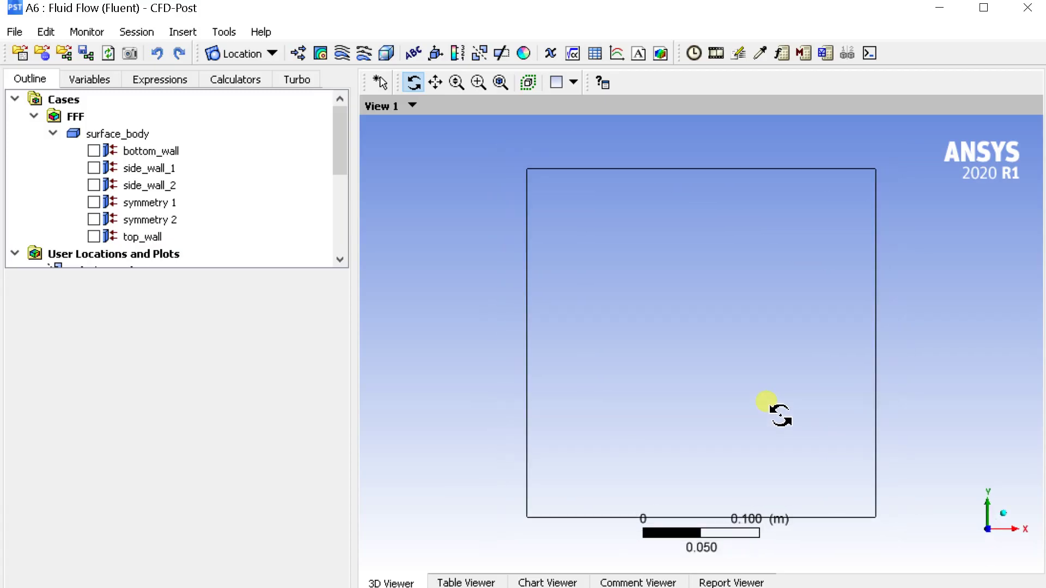
Step: Insert Contour 1 on symmetry 1 coloured by Temperature
{"action": "left_click", "coordinate": [321, 52]}
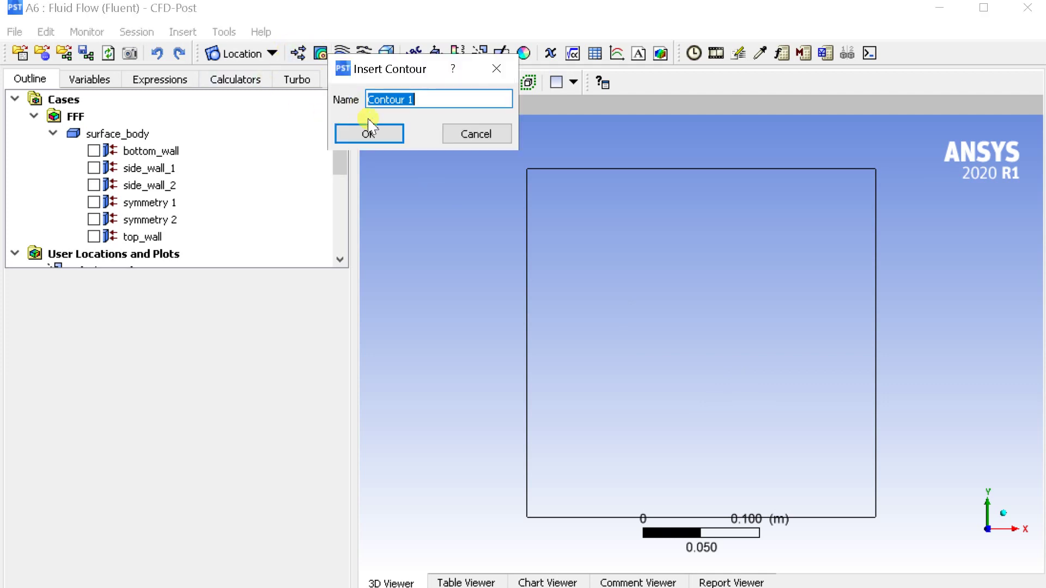
{"action": "left_click", "coordinate": [374, 133]}
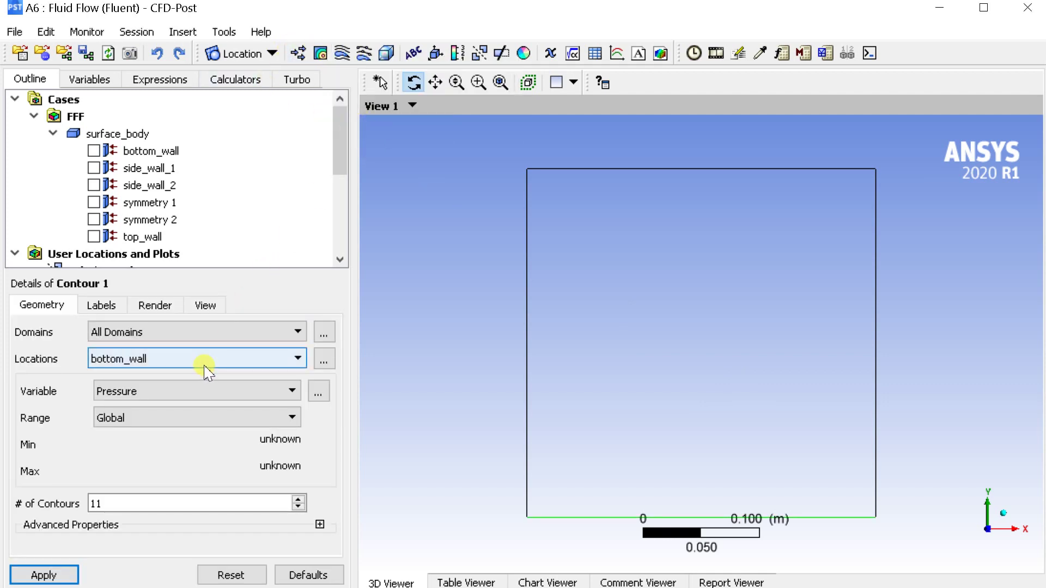
{"action": "left_click", "coordinate": [205, 364]}
{"action": "left_click", "coordinate": [189, 414]}
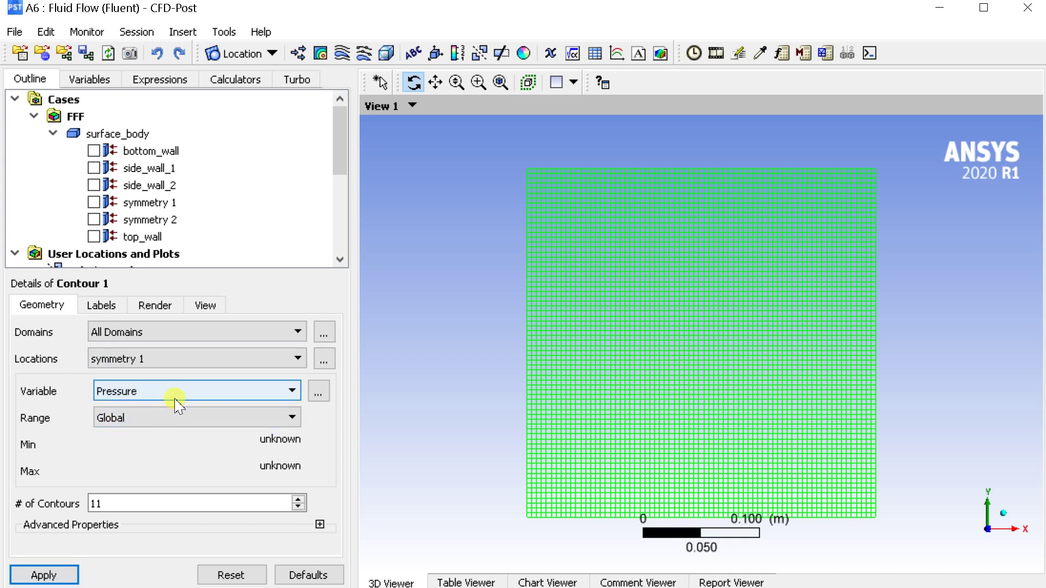
{"action": "left_click", "coordinate": [173, 393]}
{"action": "left_click", "coordinate": [155, 452]}
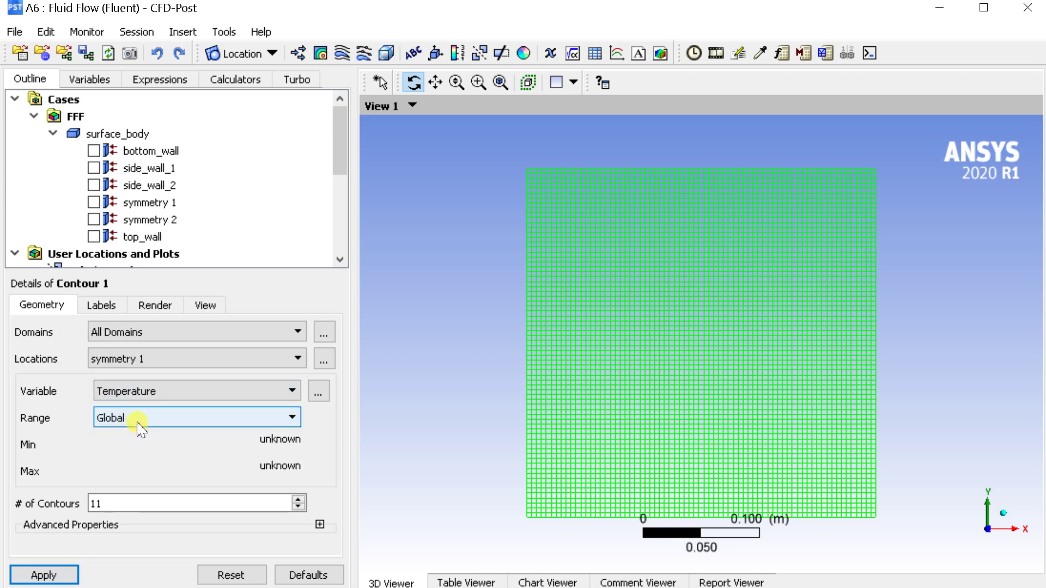
{"action": "double_click", "coordinate": [92, 502]}
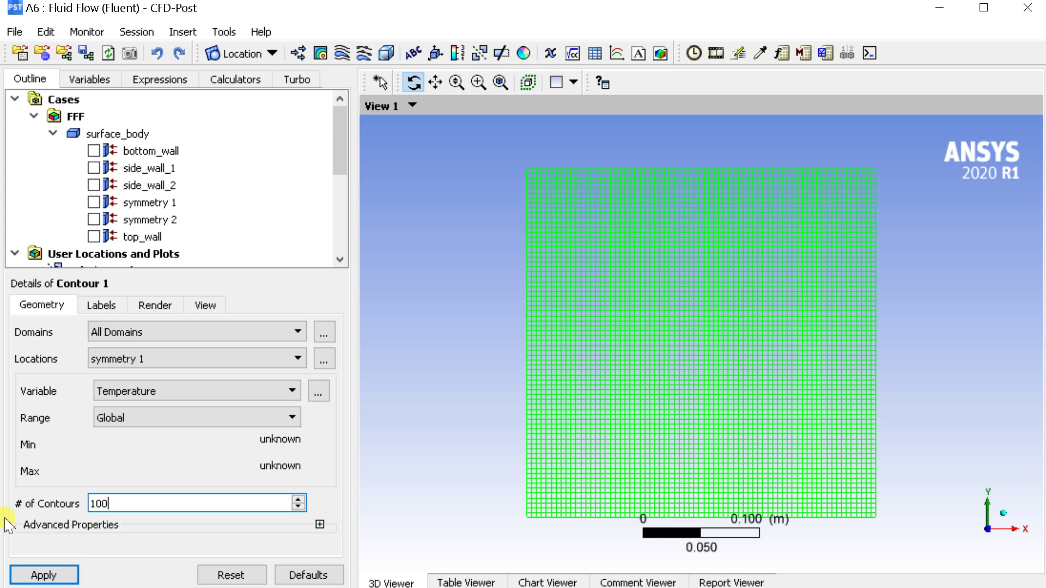
{"action": "left_click", "coordinate": [70, 578]}
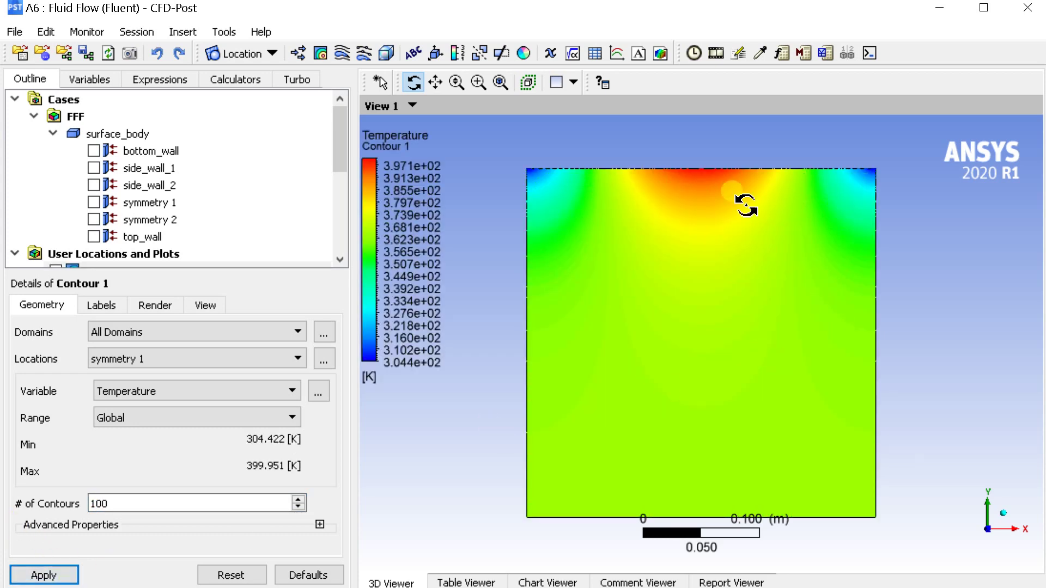
Step: Redraw Contour 1 with 10 levels, then hide it from the view
{"action": "scroll", "coordinate": [741, 207], "scroll_direction": "up", "scroll_amount": 2}
{"action": "scroll", "coordinate": [740, 218], "scroll_direction": "down", "scroll_amount": 1}
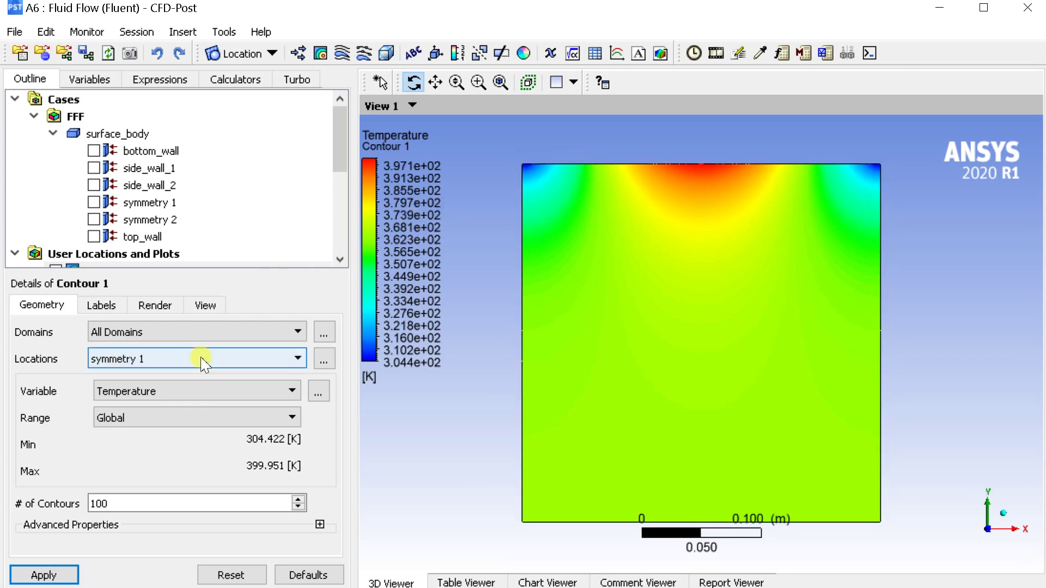
{"action": "left_click_drag", "start_coordinate": [154, 504], "coordinate": [42, 490]}
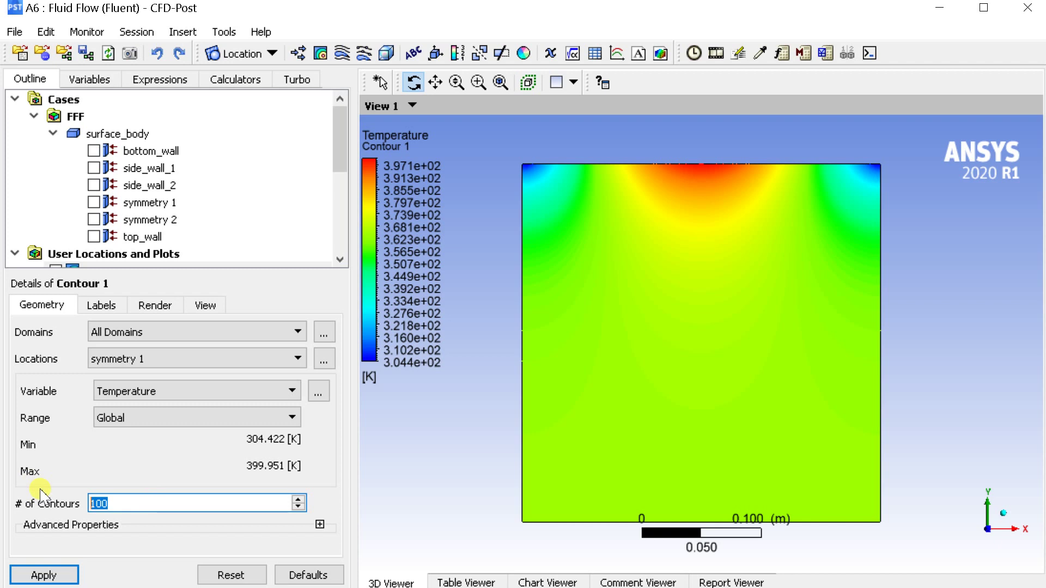
{"action": "left_click", "coordinate": [63, 575]}
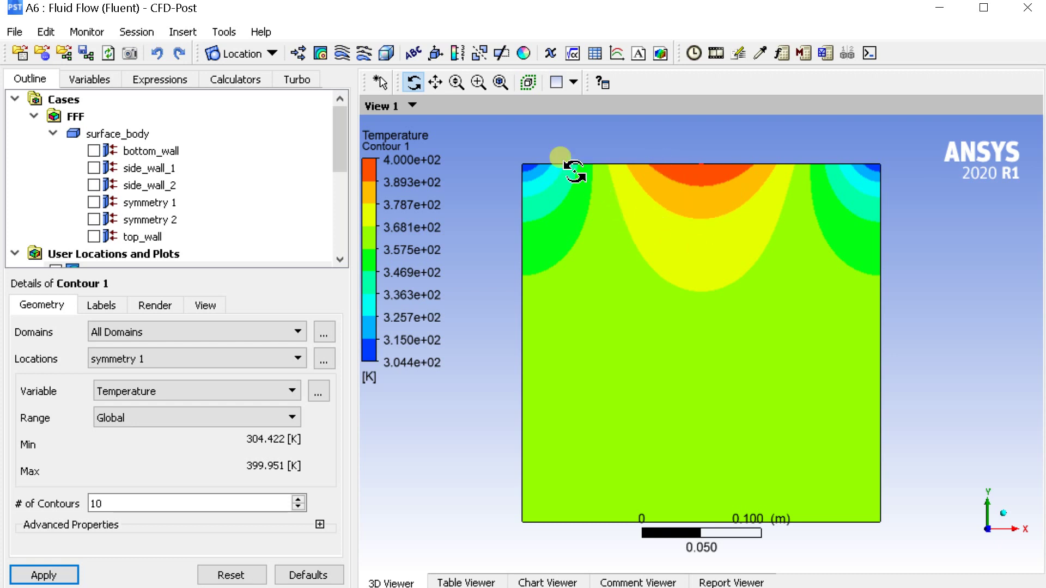
{"action": "scroll", "coordinate": [125, 220], "scroll_direction": "down", "scroll_amount": 2}
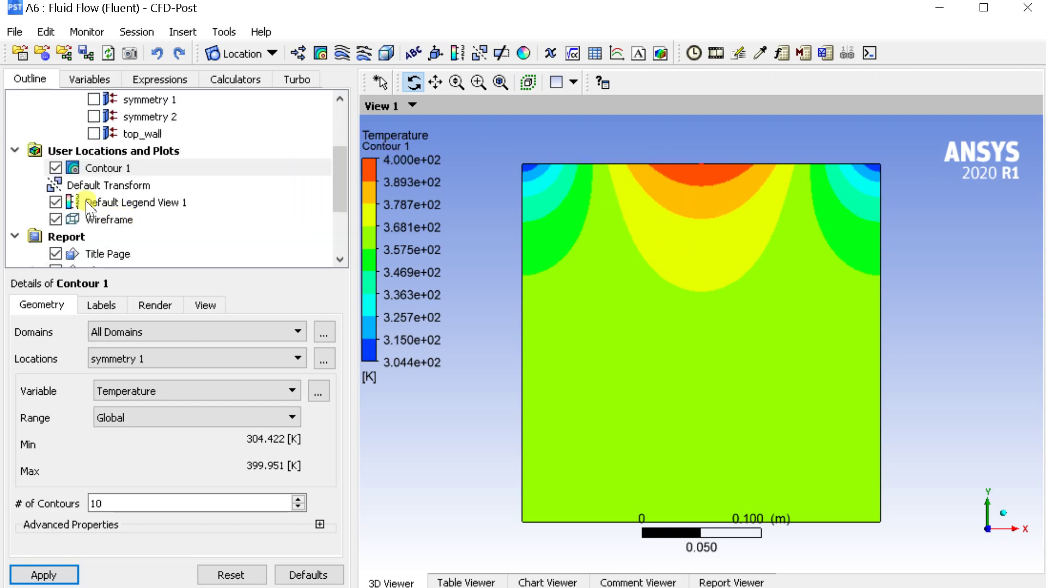
{"action": "left_click", "coordinate": [56, 168]}
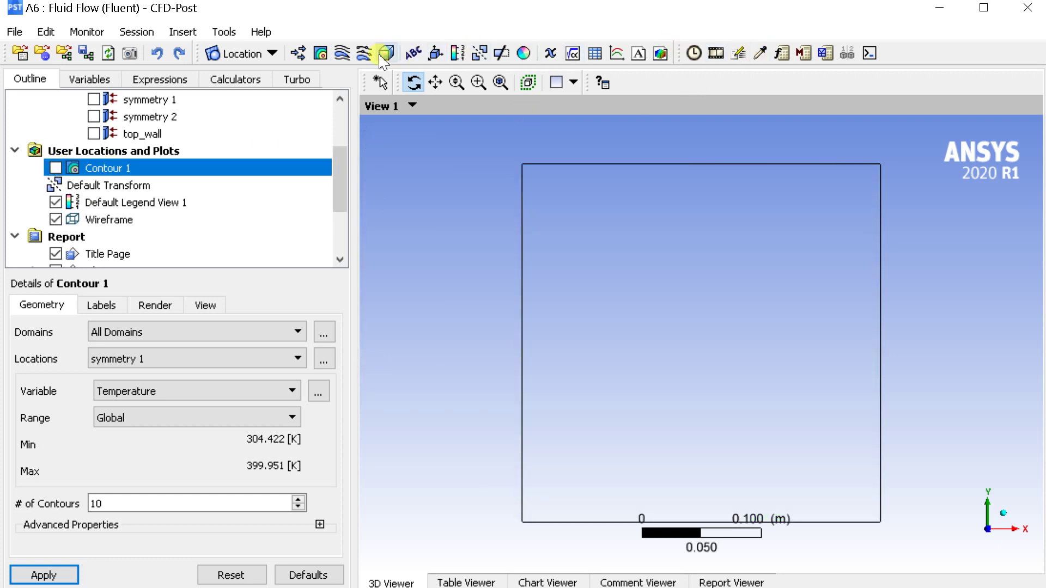
Step: Insert a new line location named Line 1
{"action": "left_click", "coordinate": [246, 53]}
{"action": "left_click", "coordinate": [267, 120]}
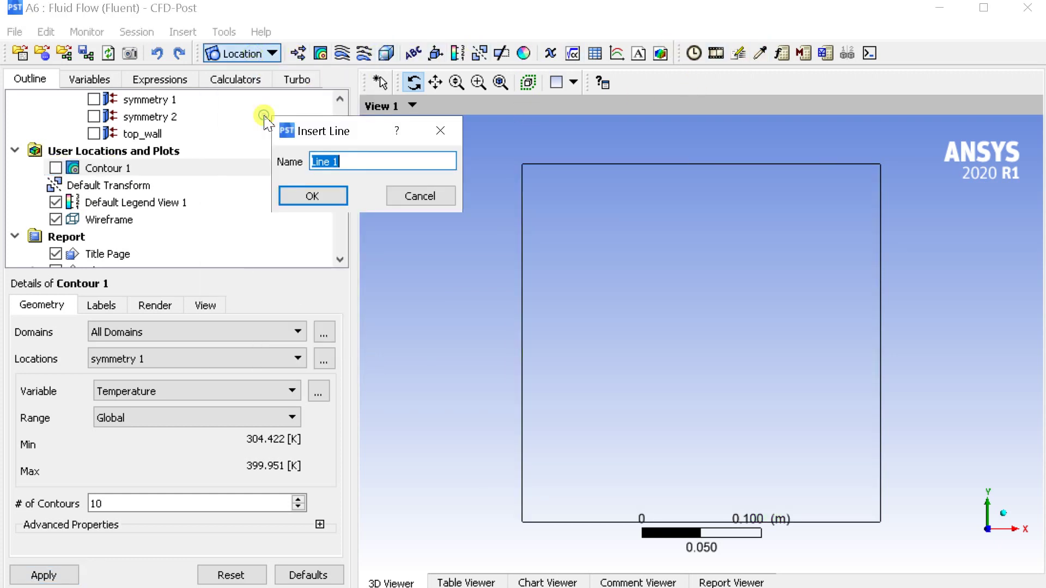
{"action": "left_click", "coordinate": [320, 192]}
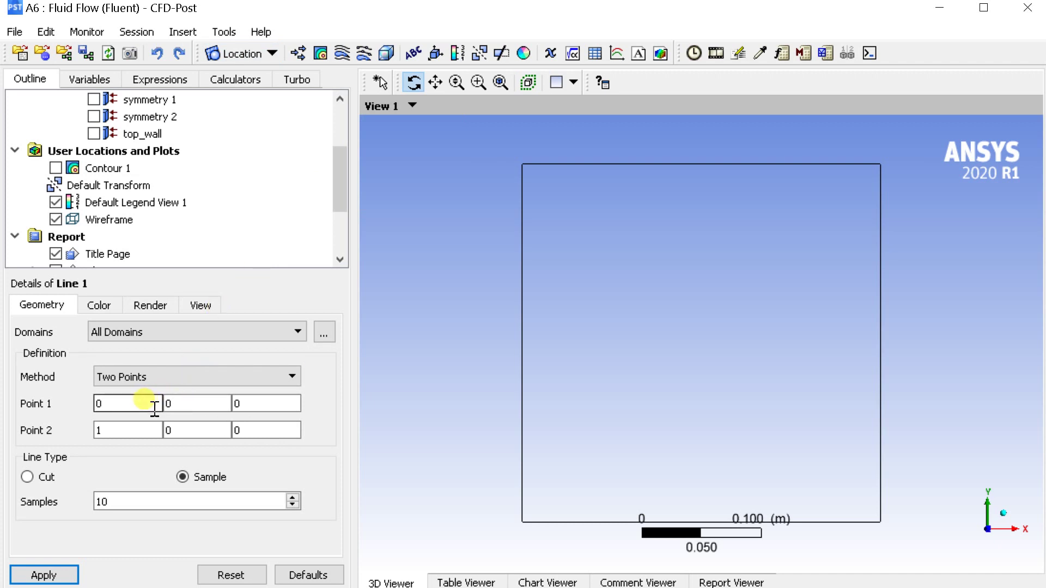
Step: Set Line 1 from (0, 0.3, 0) to (0.3, 0.3, 0) with 100 samples and apply
{"action": "left_click", "coordinate": [188, 404]}
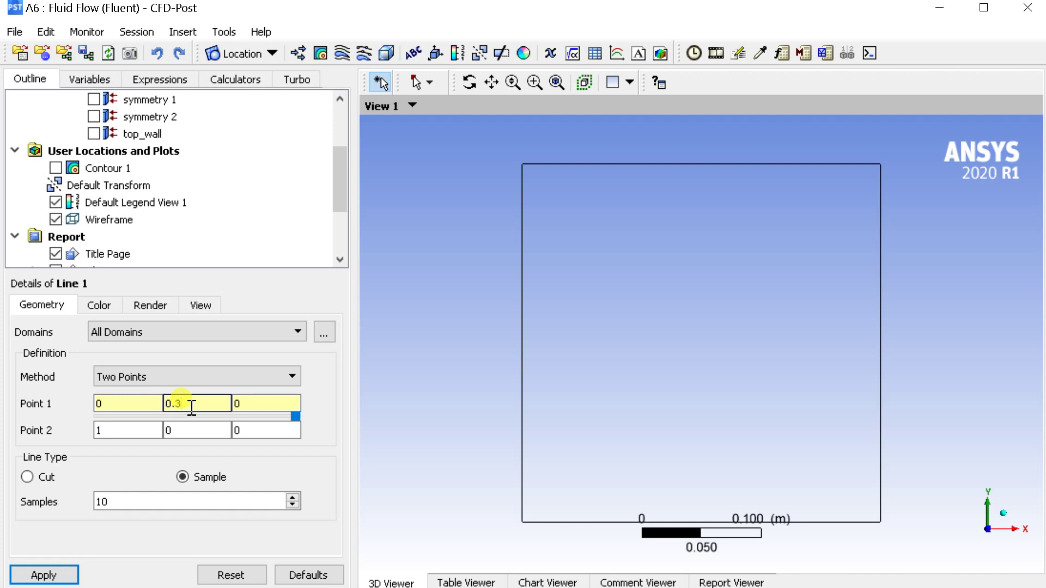
{"action": "type", "text": ".3"}
{"action": "left_click", "coordinate": [134, 429]}
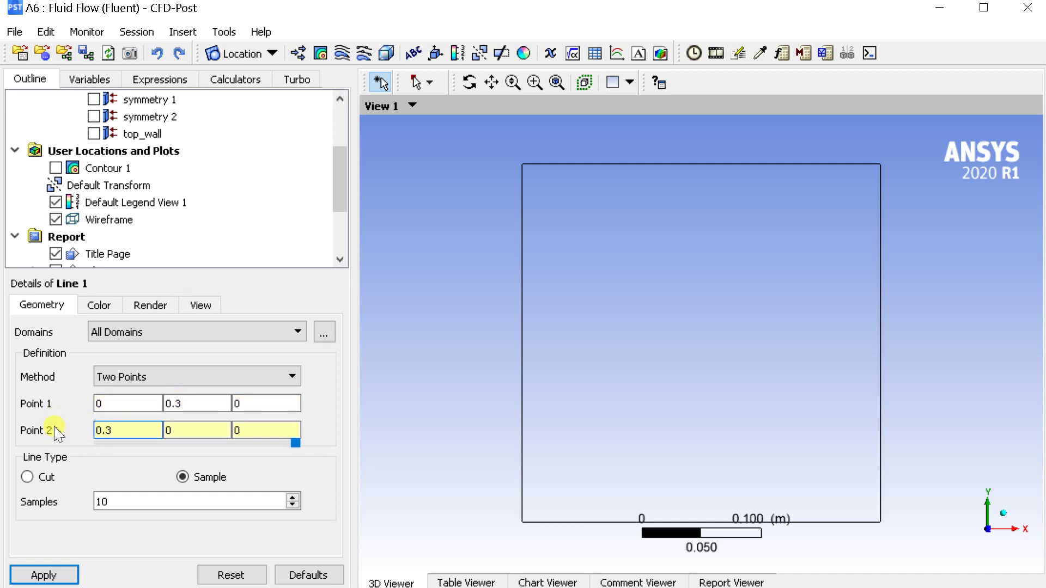
{"action": "key", "text": "Tab"}
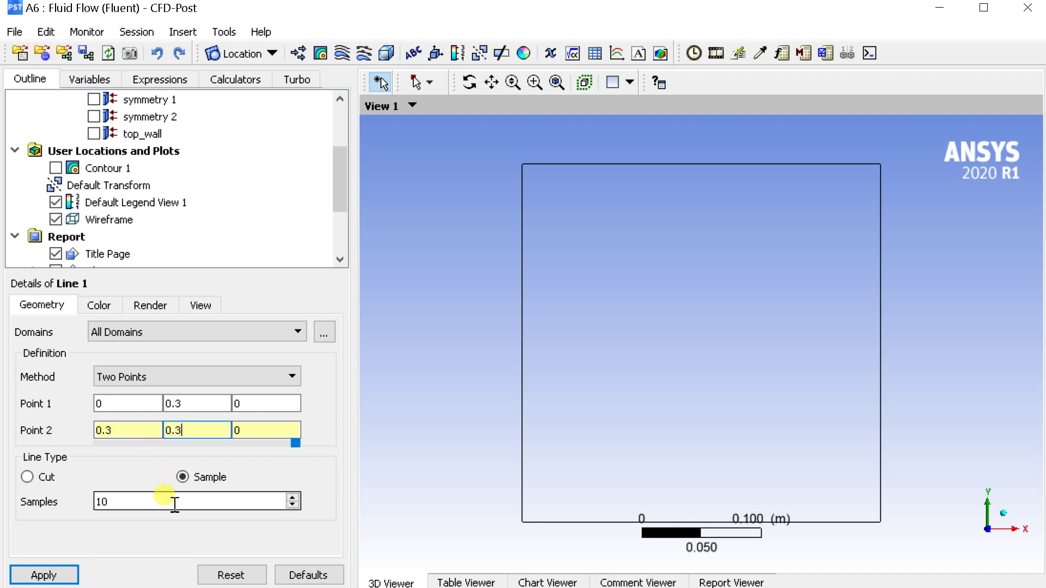
{"action": "left_click_drag", "start_coordinate": [169, 500], "coordinate": [77, 497]}
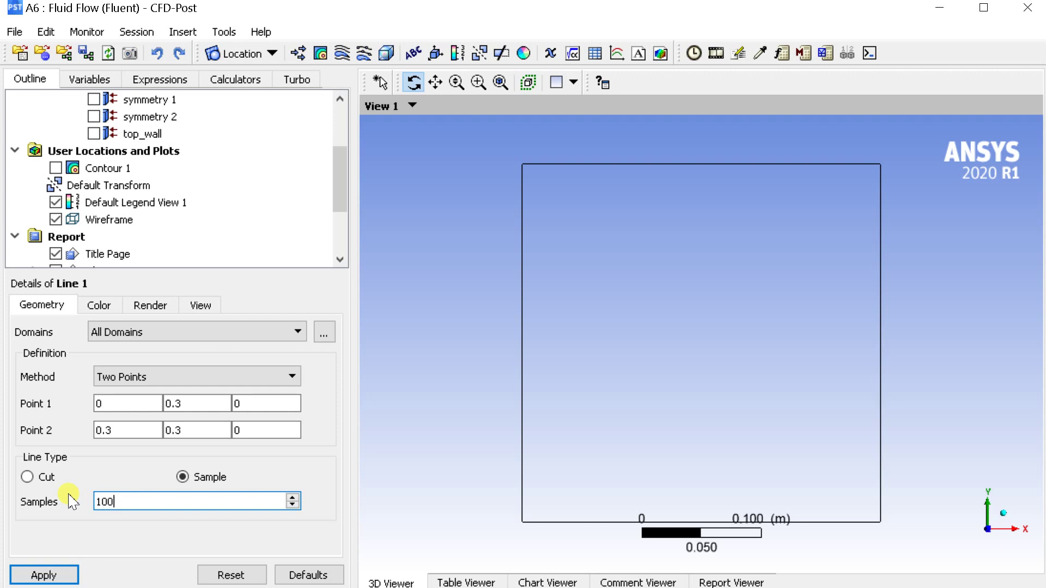
{"action": "type", "text": "100"}
{"action": "left_click", "coordinate": [44, 573]}
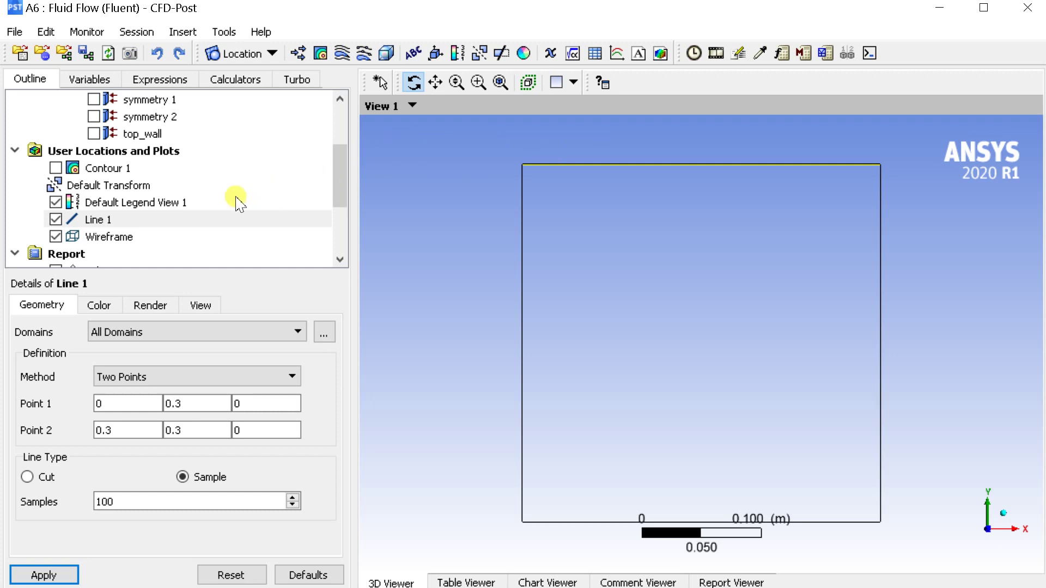
{"action": "left_click", "coordinate": [617, 54]}
Step: Keep the default name Chart 1, take its data series from Line 1, and rename it Sinusoidal Temperature Input
{"action": "left_click", "coordinate": [662, 135]}
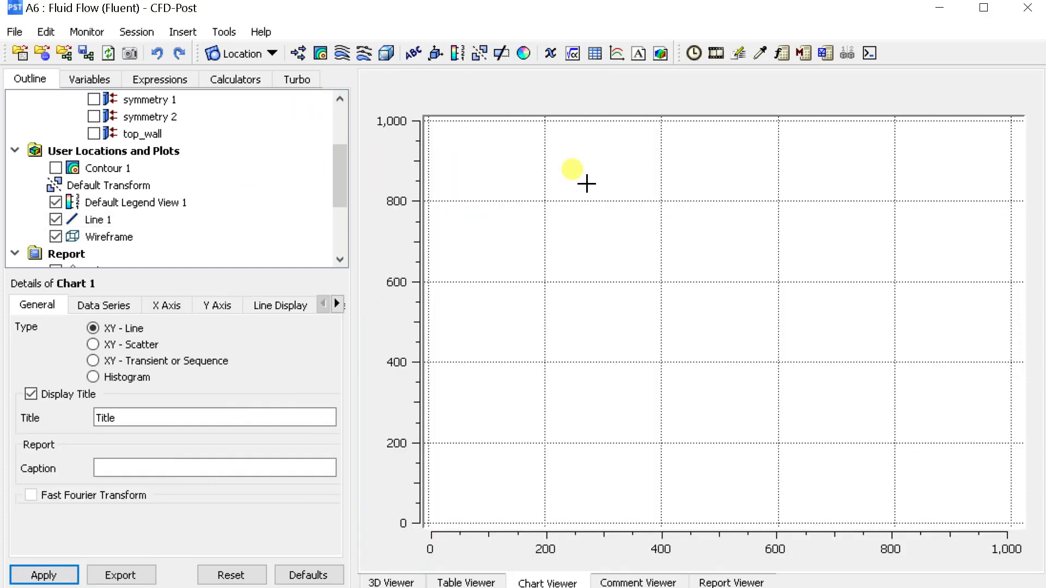
{"action": "left_click", "coordinate": [125, 310]}
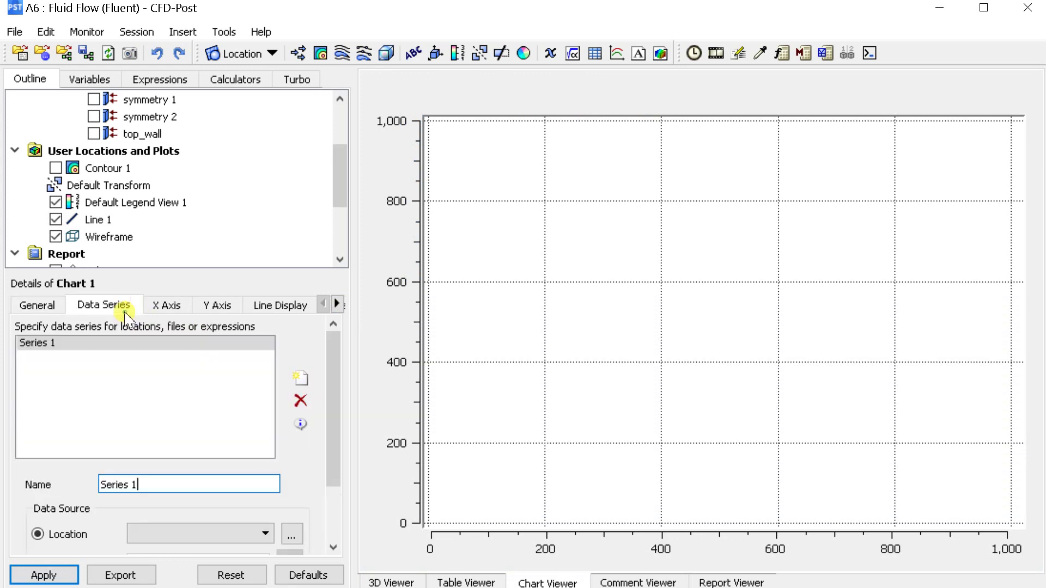
{"action": "left_click", "coordinate": [185, 533]}
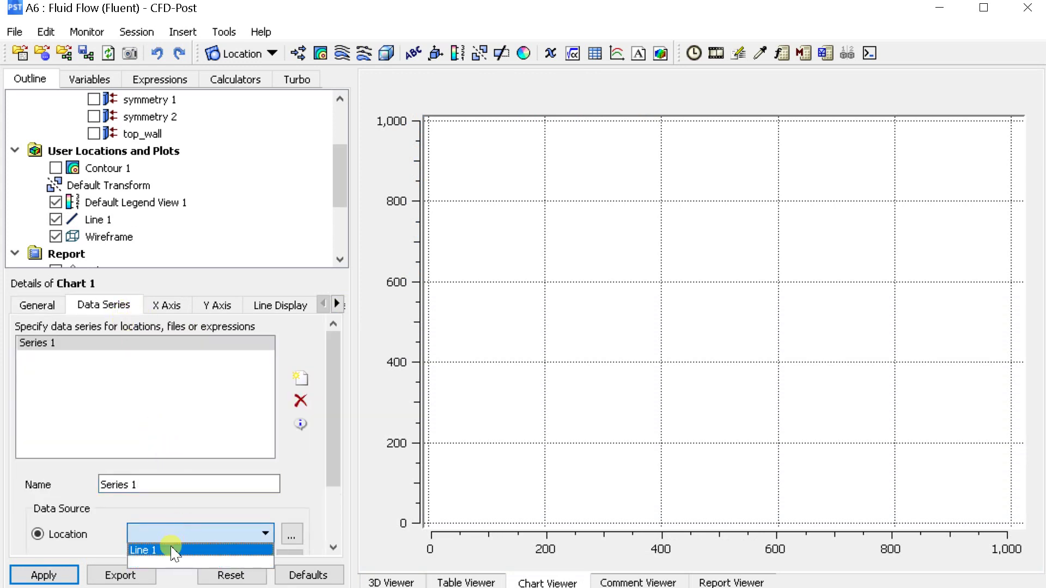
{"action": "left_click", "coordinate": [175, 551]}
{"action": "left_click_drag", "start_coordinate": [153, 485], "coordinate": [103, 484]}
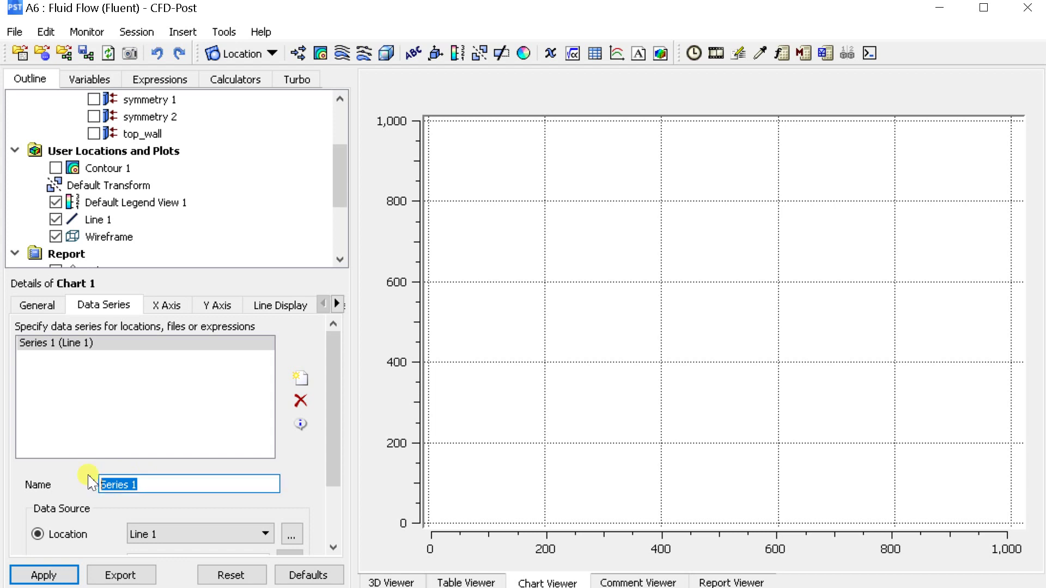
{"action": "type", "text": "S"}
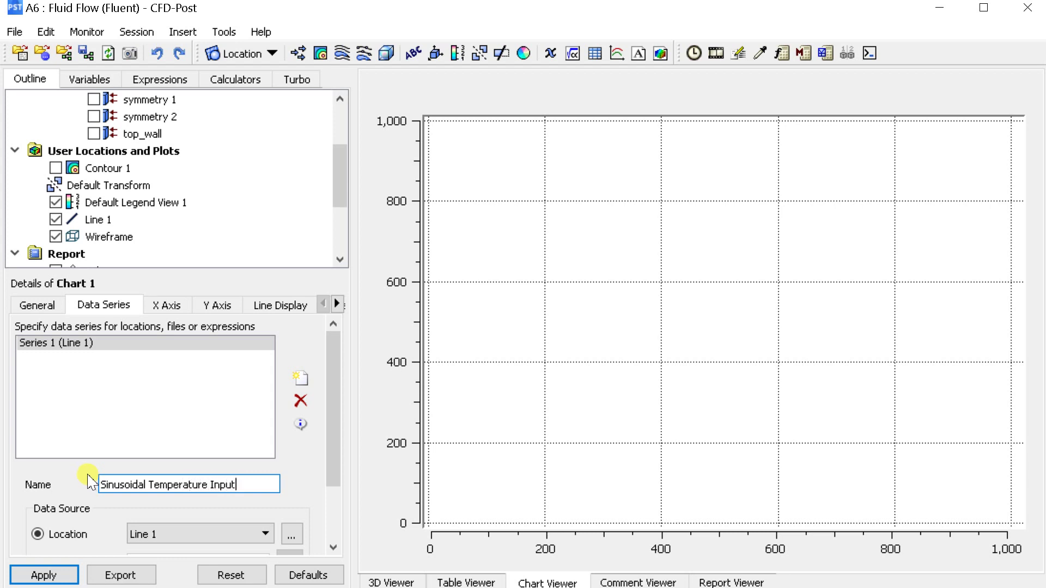
{"action": "left_click", "coordinate": [167, 306]}
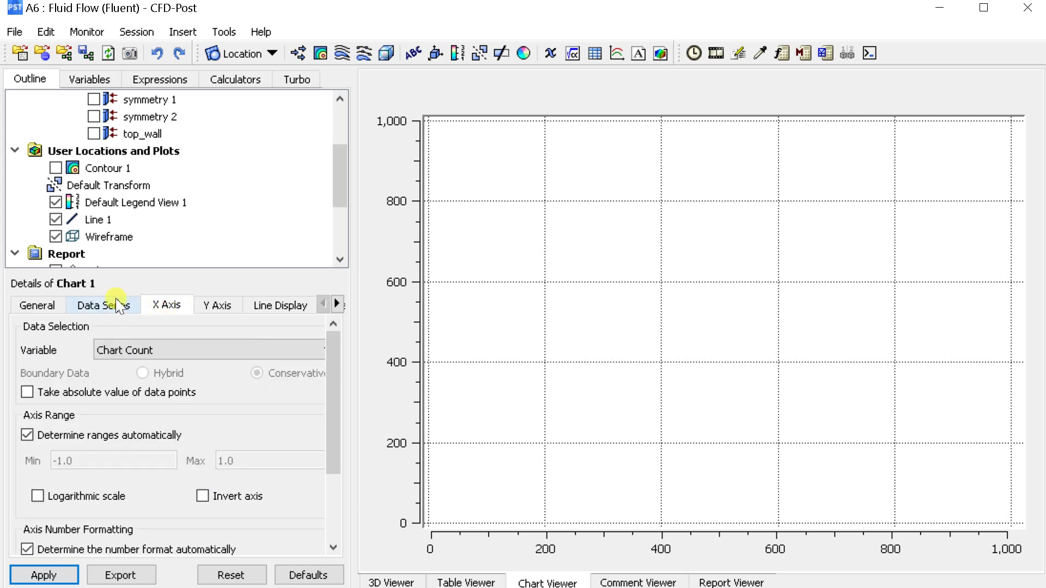
Step: Set Chart 1's X axis to X and Y axis to Temperature, then apply to draw the curve
{"action": "left_click", "coordinate": [112, 305]}
{"action": "left_click", "coordinate": [171, 311]}
{"action": "left_click", "coordinate": [175, 348]}
{"action": "scroll", "coordinate": [163, 430], "scroll_direction": "down", "scroll_amount": 4}
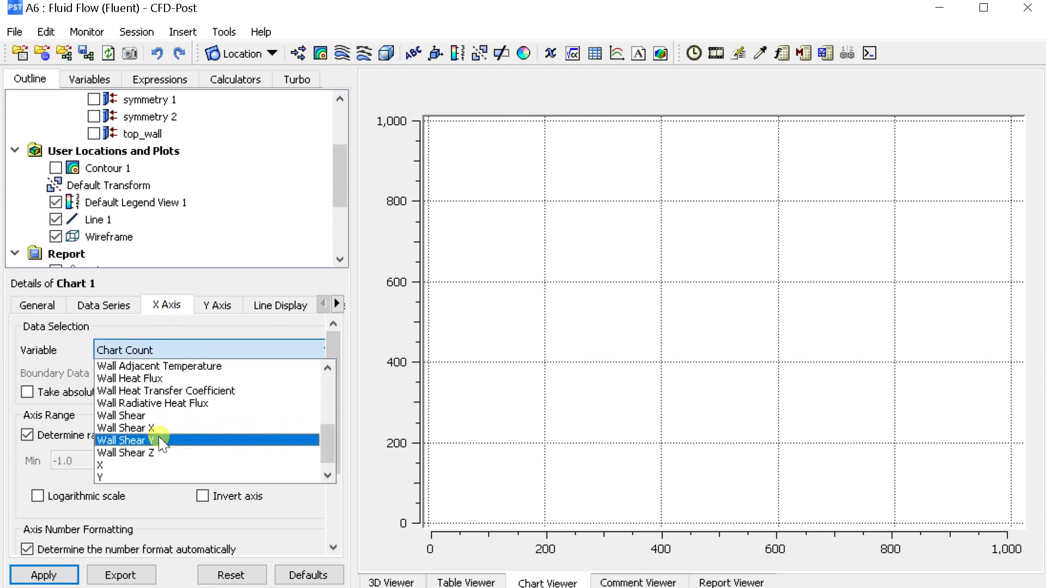
{"action": "scroll", "coordinate": [163, 443], "scroll_direction": "down", "scroll_amount": 1}
{"action": "left_click", "coordinate": [162, 452]}
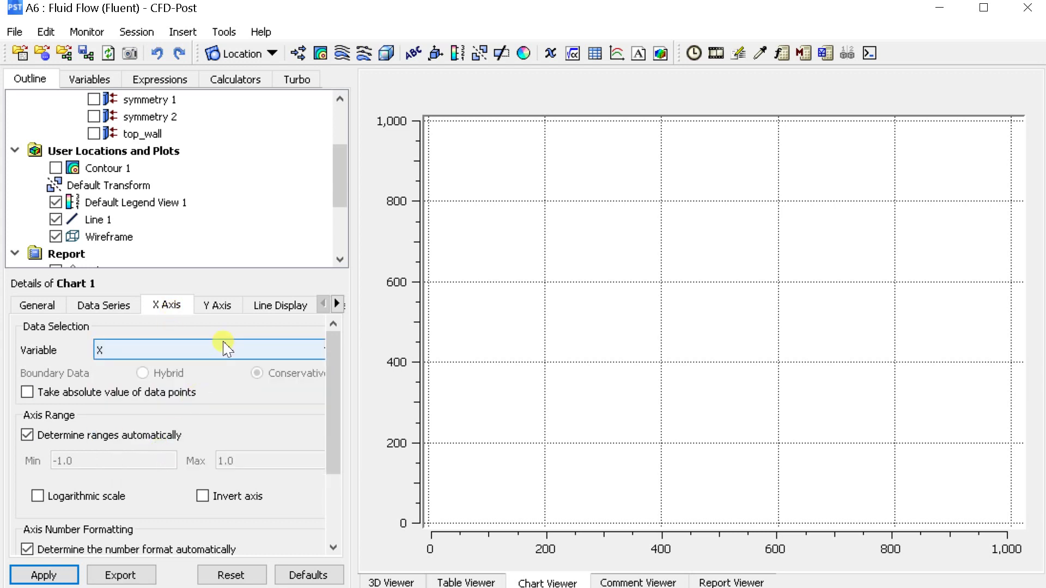
{"action": "left_click", "coordinate": [221, 305]}
{"action": "left_click", "coordinate": [201, 351]}
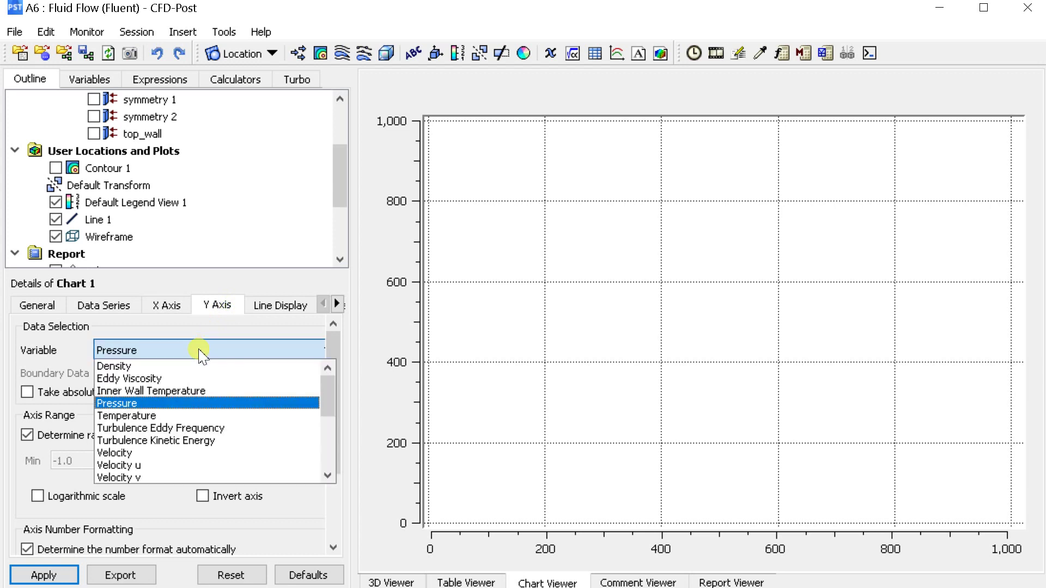
{"action": "left_click", "coordinate": [166, 417]}
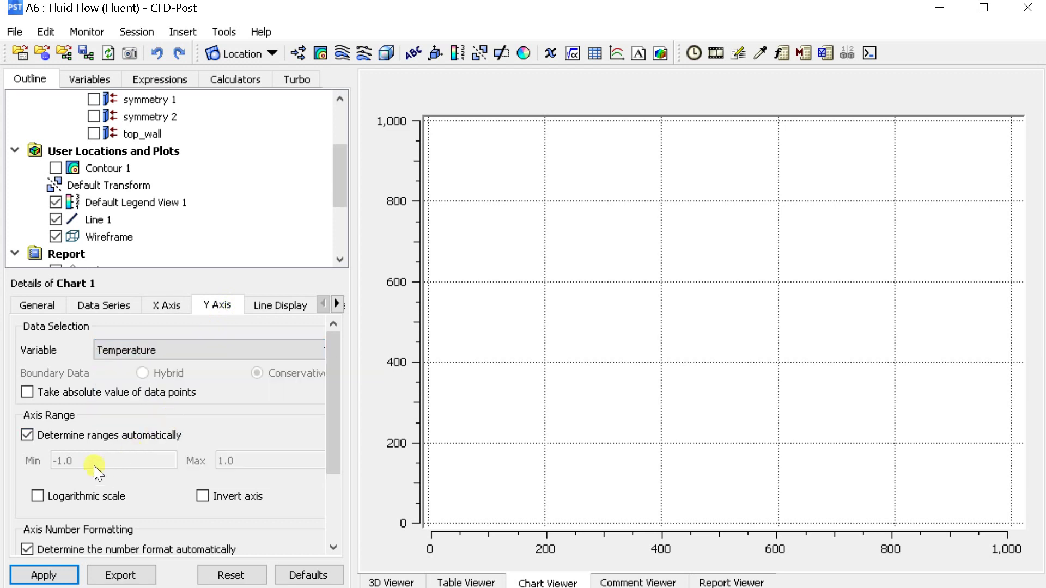
{"action": "left_click", "coordinate": [69, 575]}
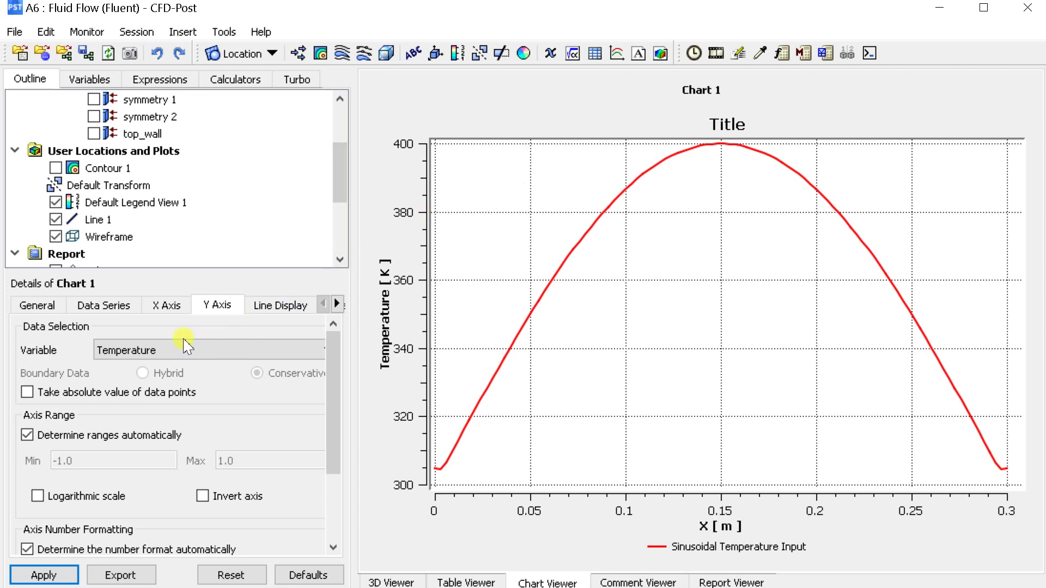
{"action": "left_click", "coordinate": [57, 308]}
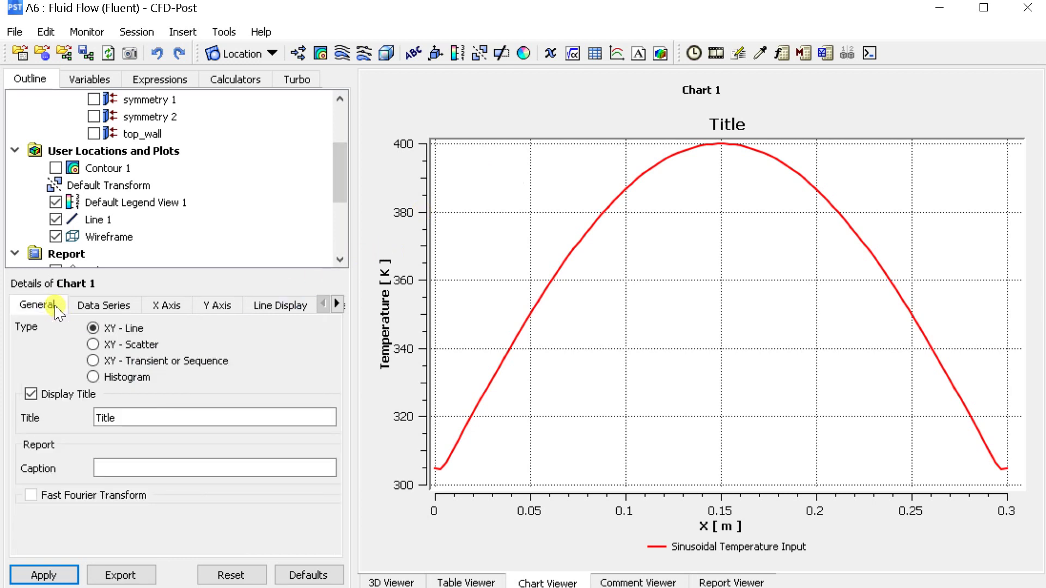
Step: Relaunch Fluent from the Workbench Setup cell and show its Boundary Conditions list
{"action": "left_click_drag", "start_coordinate": [135, 417], "coordinate": [94, 418]}
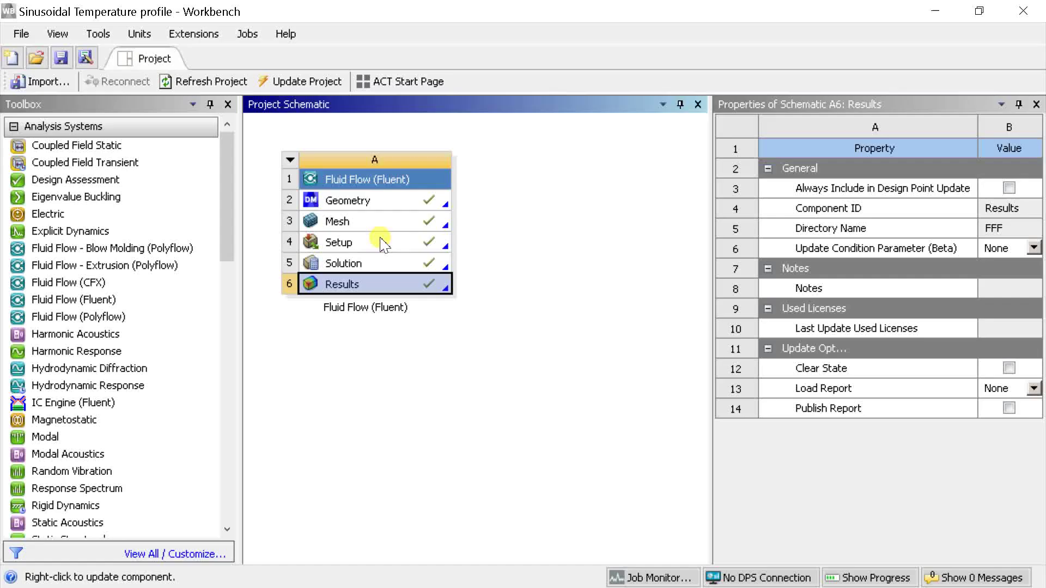
{"action": "left_click", "coordinate": [381, 242]}
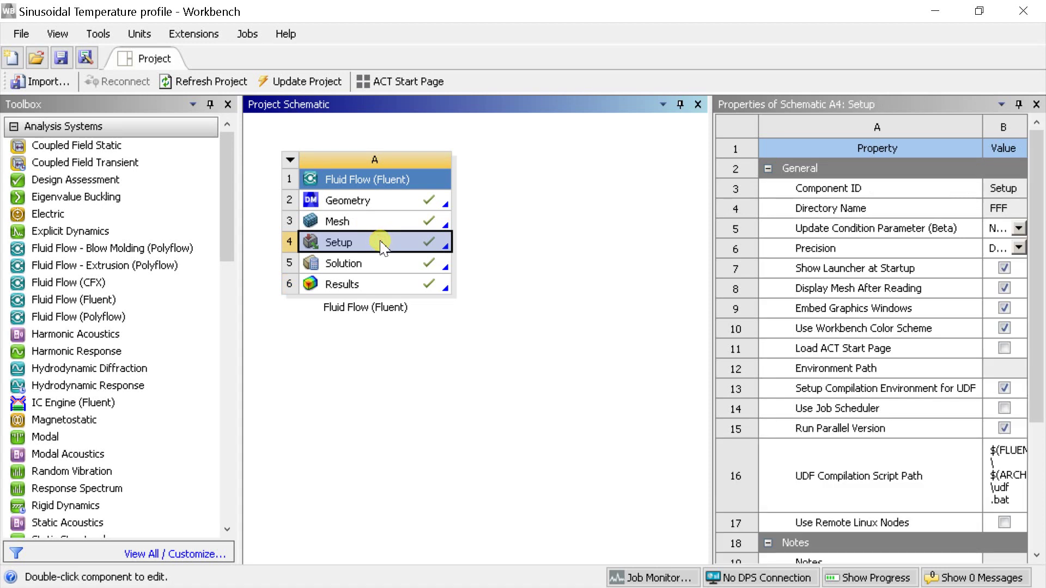
{"action": "right_click", "coordinate": [383, 248]}
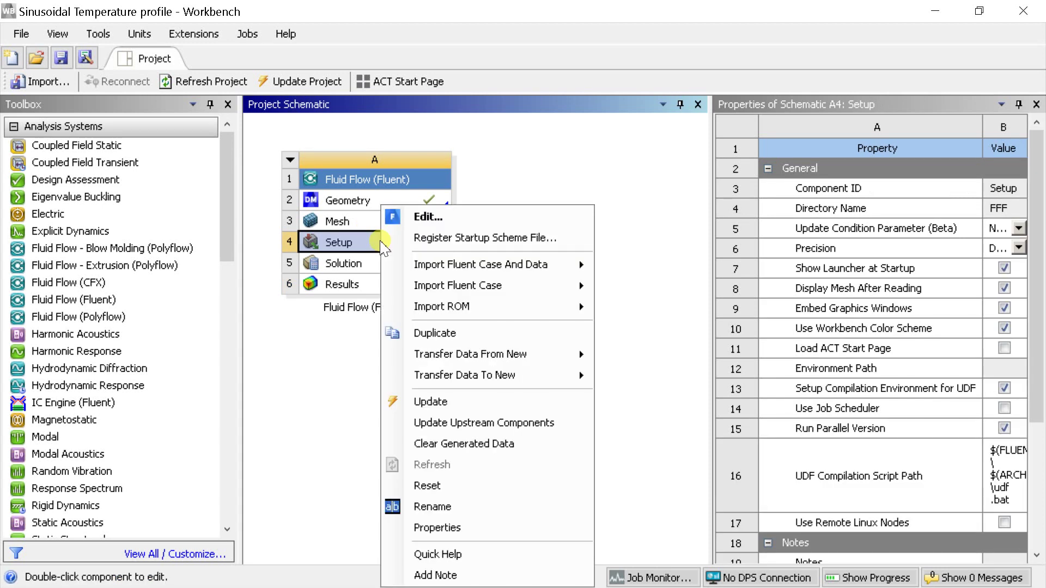
{"action": "left_click", "coordinate": [413, 217]}
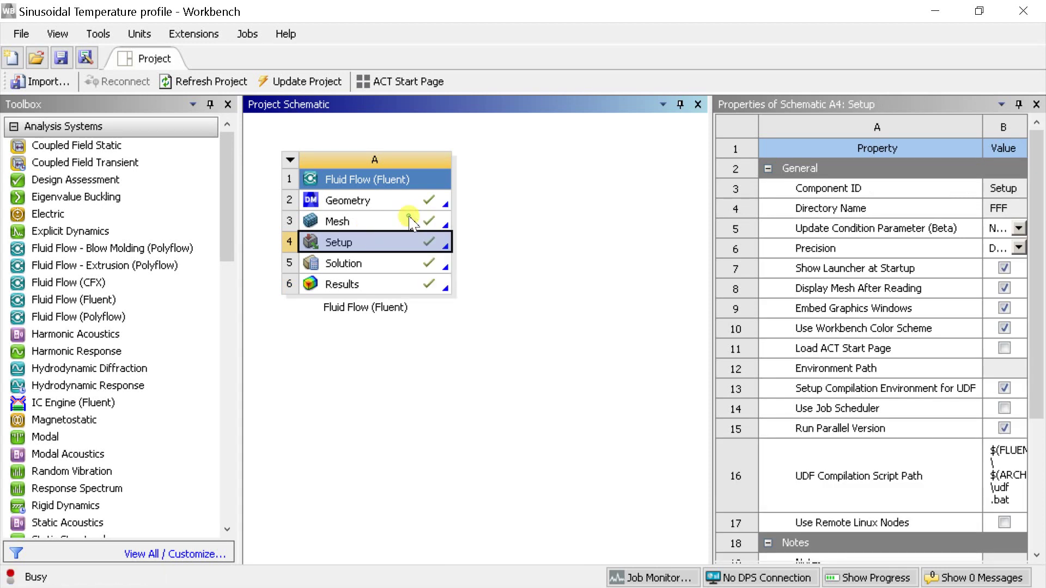
{"action": "left_click", "coordinate": [541, 376]}
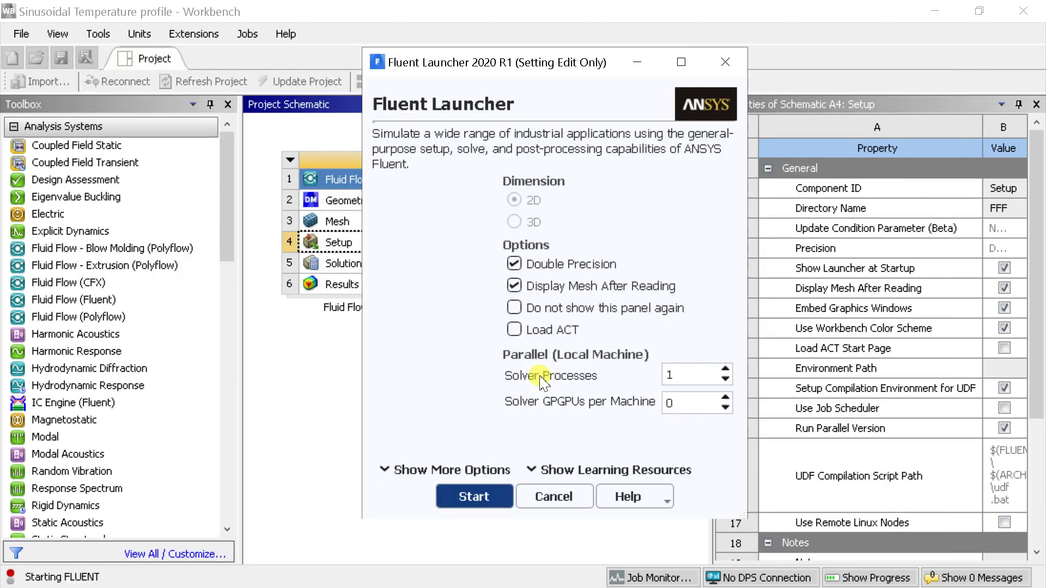
{"action": "left_click", "coordinate": [497, 495]}
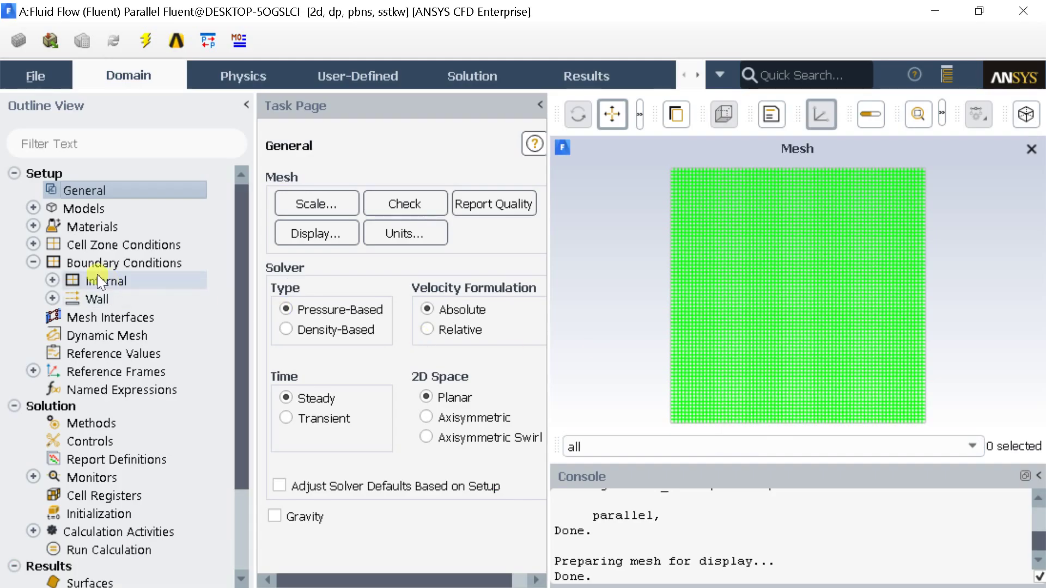
{"action": "left_click", "coordinate": [93, 264]}
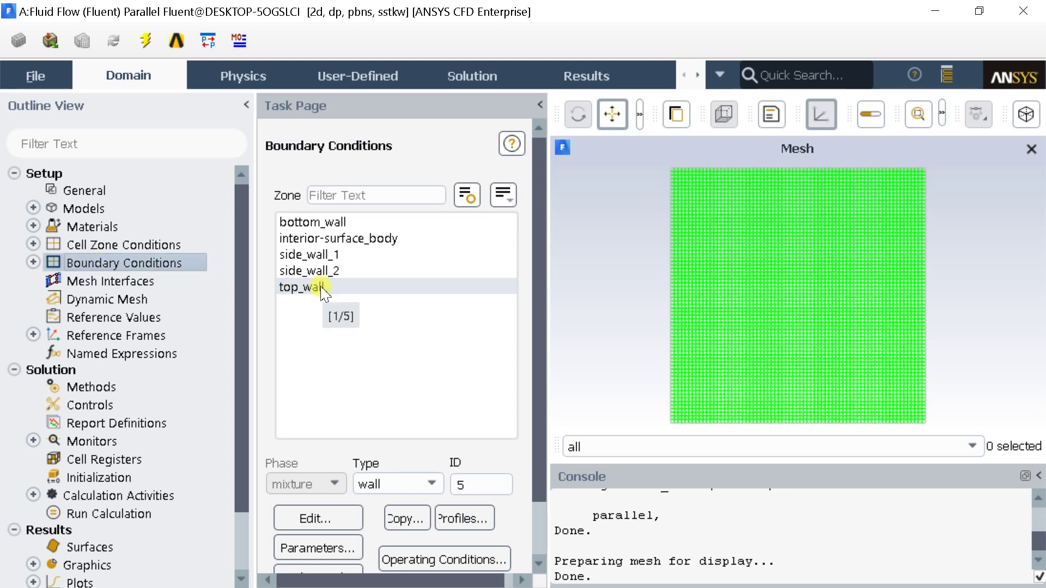
Step: Change the top_wall temperature expression's divisor from 0.3[m] to 0.15[m] and save the boundary
{"action": "double_click", "coordinate": [323, 289]}
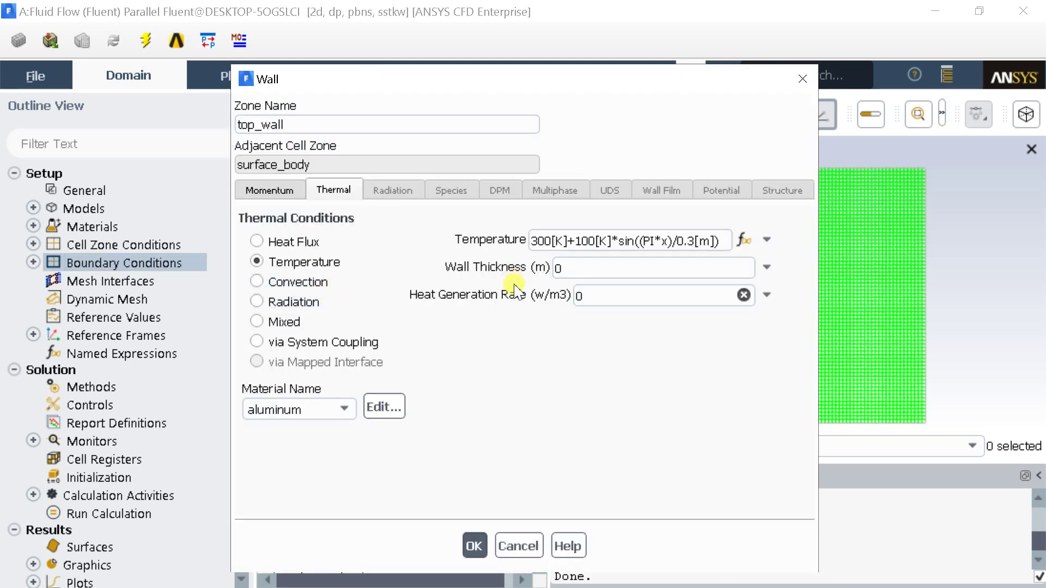
{"action": "left_click", "coordinate": [744, 244]}
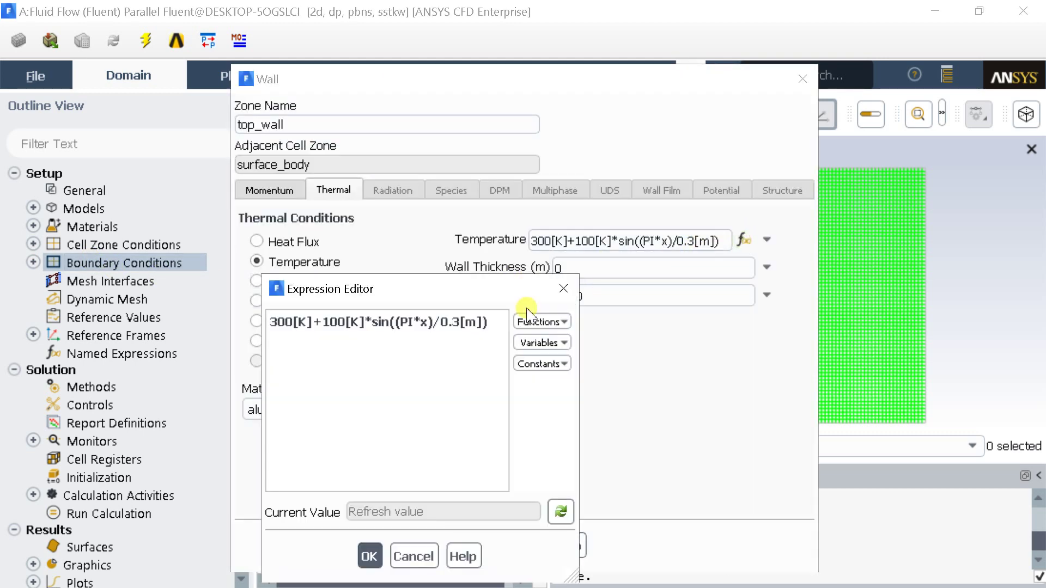
{"action": "left_click_drag", "start_coordinate": [434, 289], "coordinate": [467, 172]}
{"action": "left_click", "coordinate": [443, 173]}
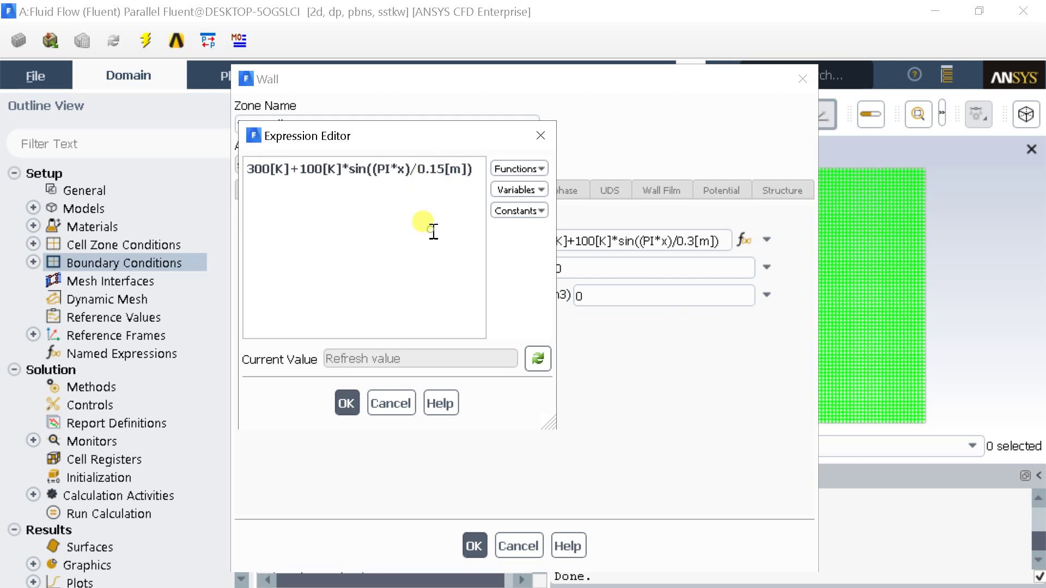
{"action": "left_click", "coordinate": [347, 403]}
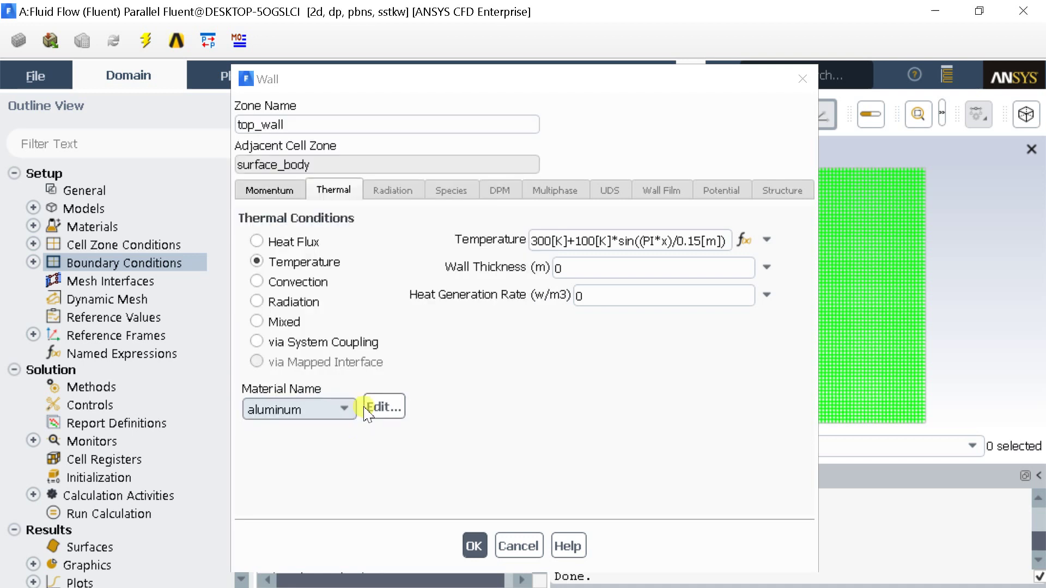
{"action": "left_click", "coordinate": [474, 546]}
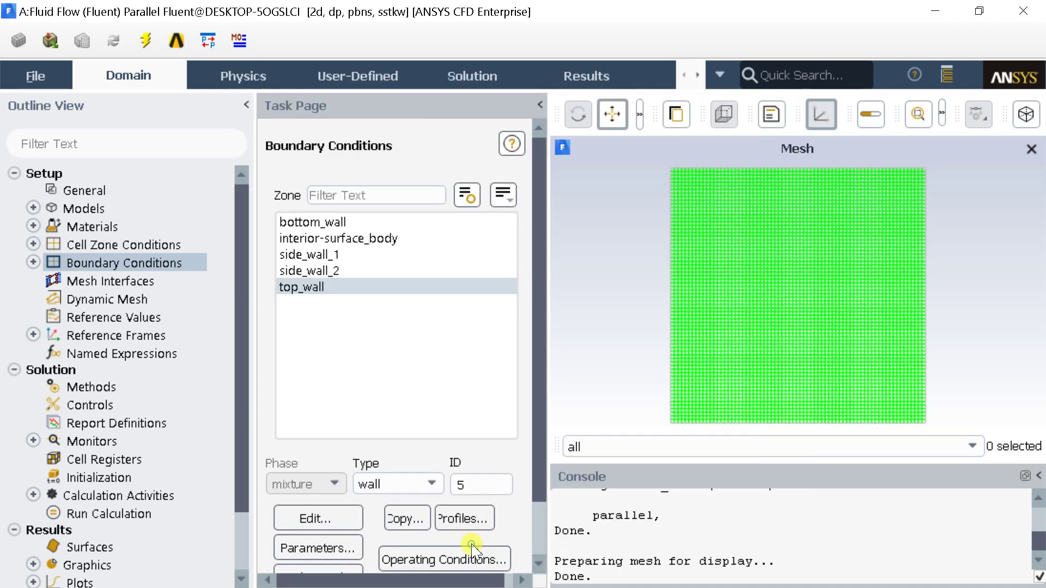
{"action": "double_click", "coordinate": [133, 478]}
Step: Set solution initialization to compute from all-zones
{"action": "left_click", "coordinate": [348, 261]}
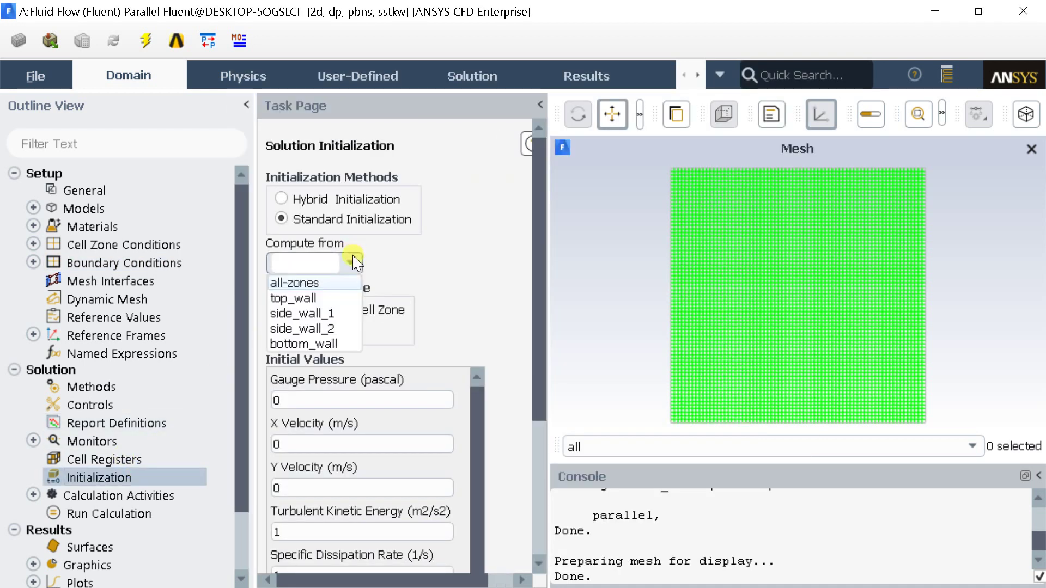
{"action": "left_click", "coordinate": [348, 279]}
{"action": "scroll", "coordinate": [545, 425], "scroll_direction": "down", "scroll_amount": 1}
{"action": "scroll", "coordinate": [545, 425], "scroll_direction": "down", "scroll_amount": 5}
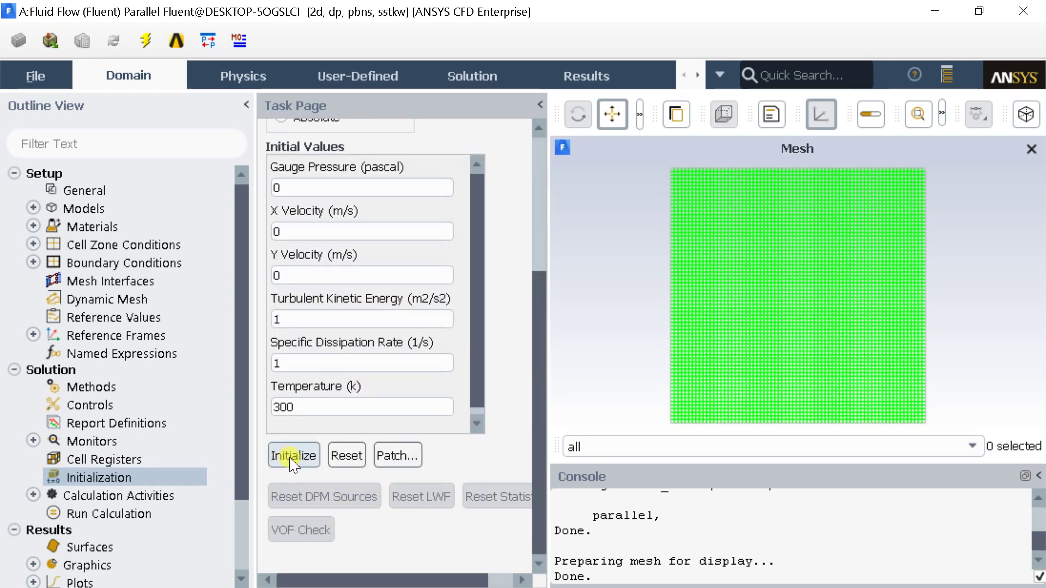
Step: Run the calculation to completion at 25 iterations, then quit Fluent
{"action": "left_click", "coordinate": [149, 515]}
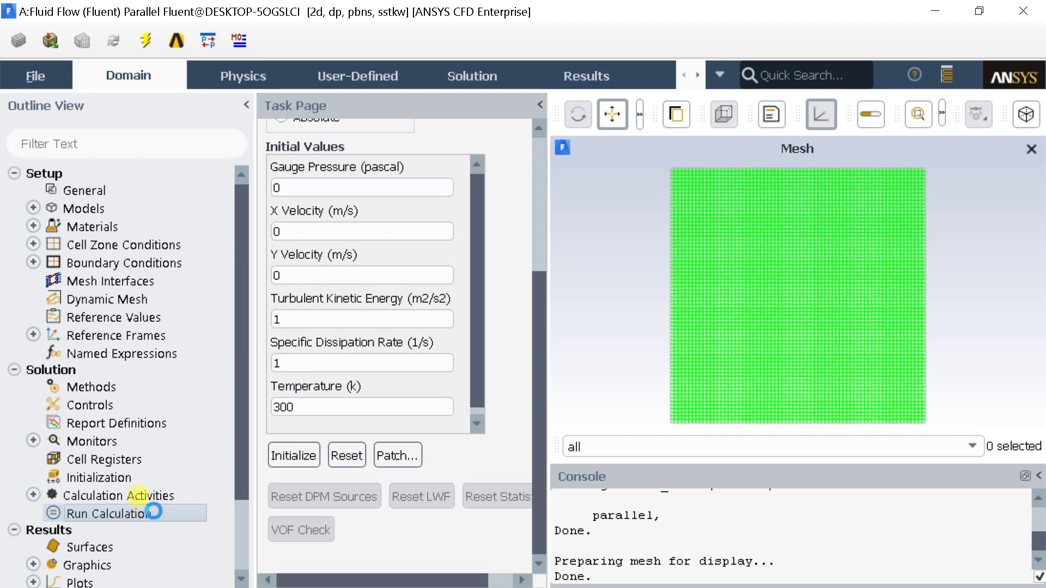
{"action": "left_click", "coordinate": [535, 410]}
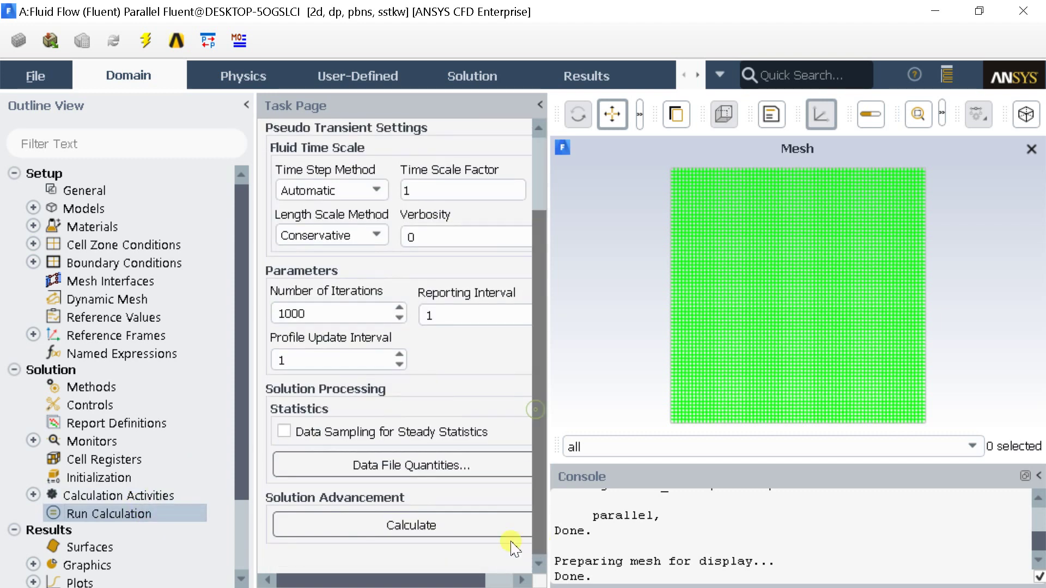
{"action": "left_click", "coordinate": [384, 523]}
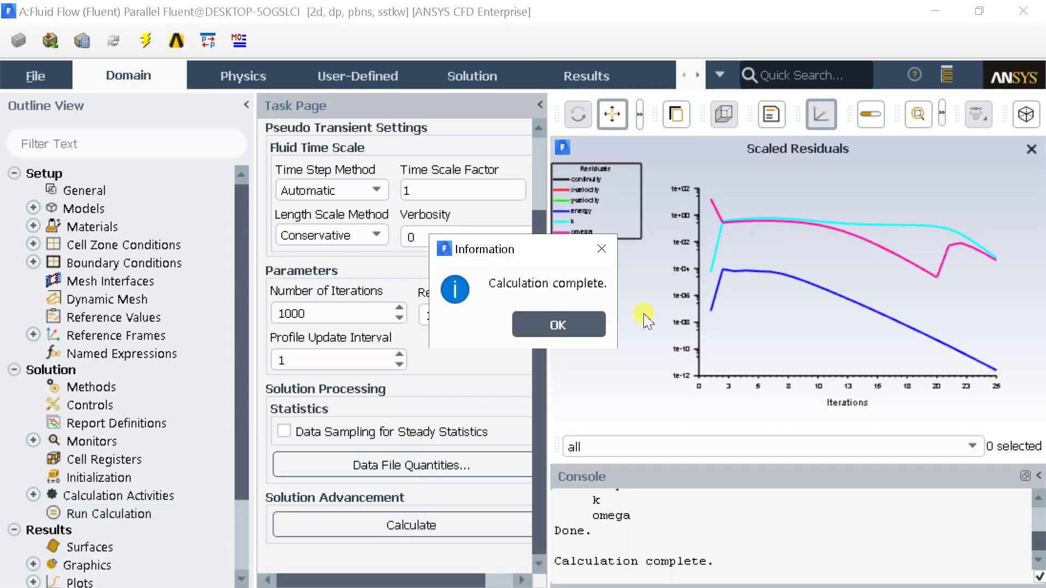
{"action": "left_click", "coordinate": [538, 325]}
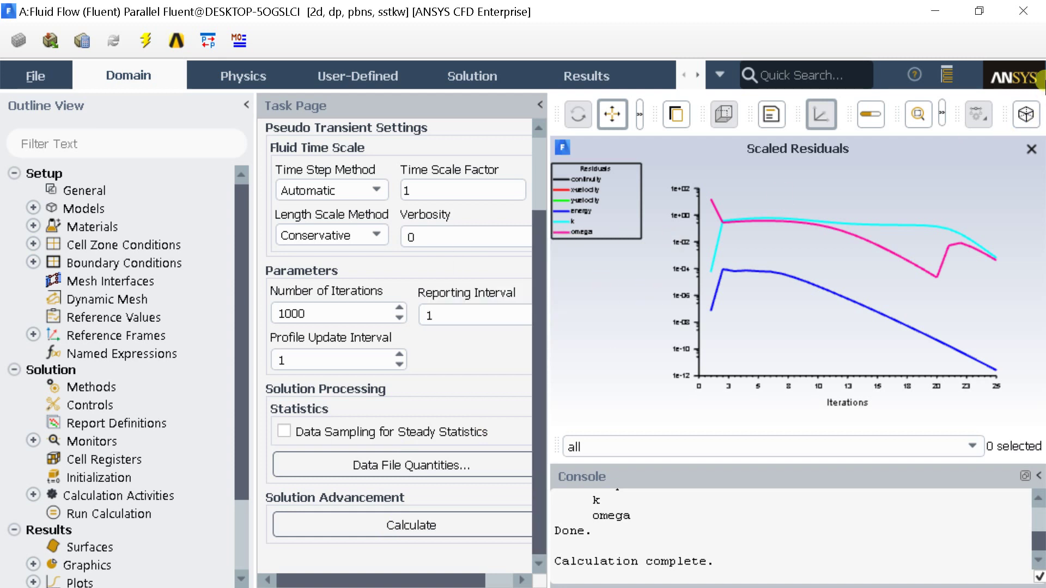
{"action": "left_click", "coordinate": [1023, 11]}
{"action": "left_click", "coordinate": [504, 327]}
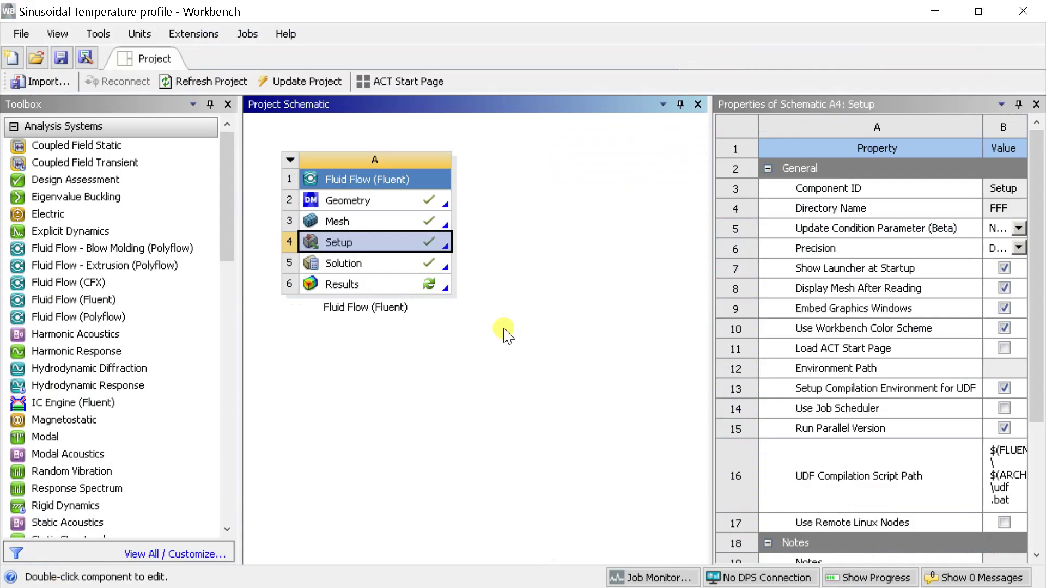
Step: Open the Results cell in CFD-Post to see the updated 200–394 K contour on symmetry 1
{"action": "double_click", "coordinate": [396, 286]}
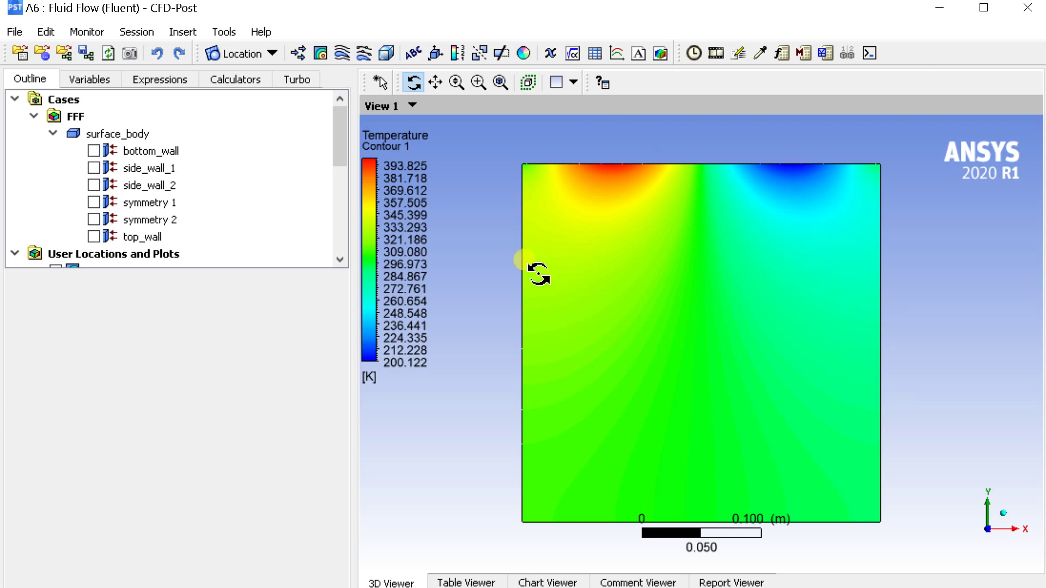
Step: Change Contour 1's number of contours from 100 to 10 and apply
{"action": "scroll", "coordinate": [164, 252], "scroll_direction": "down", "scroll_amount": 3}
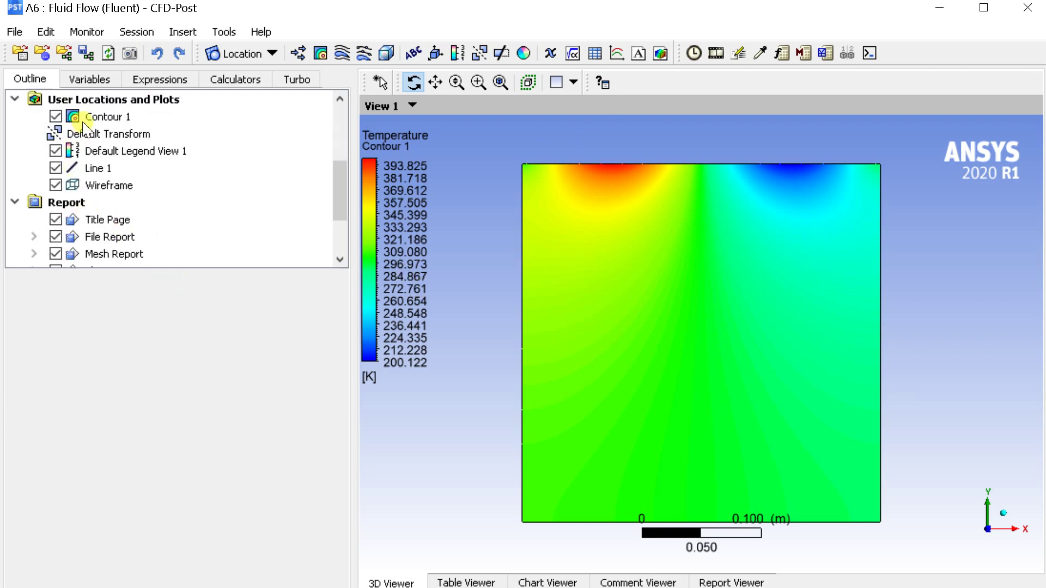
{"action": "double_click", "coordinate": [83, 121]}
{"action": "left_click", "coordinate": [136, 504]}
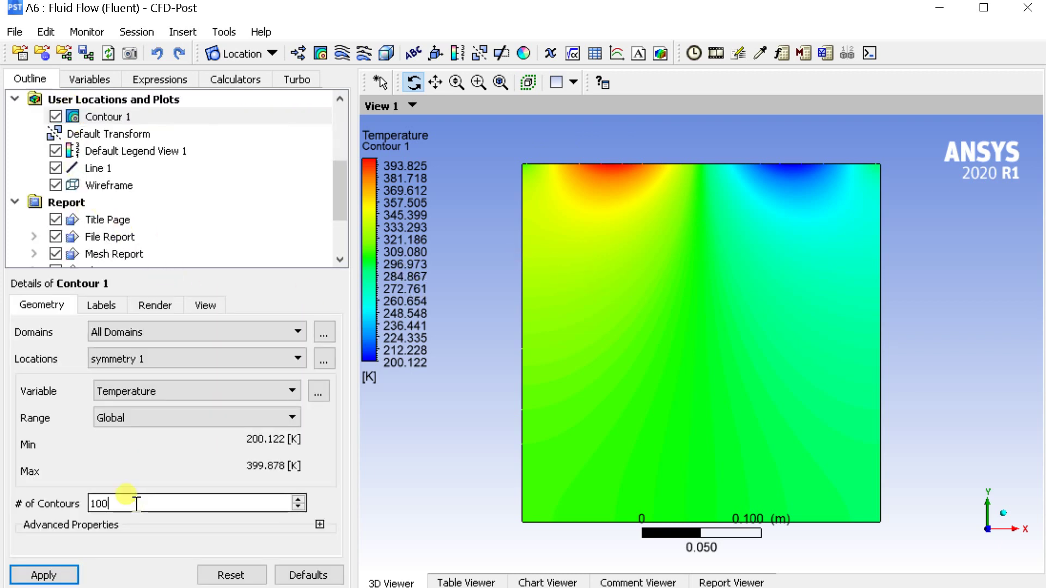
{"action": "double_click", "coordinate": [137, 504]}
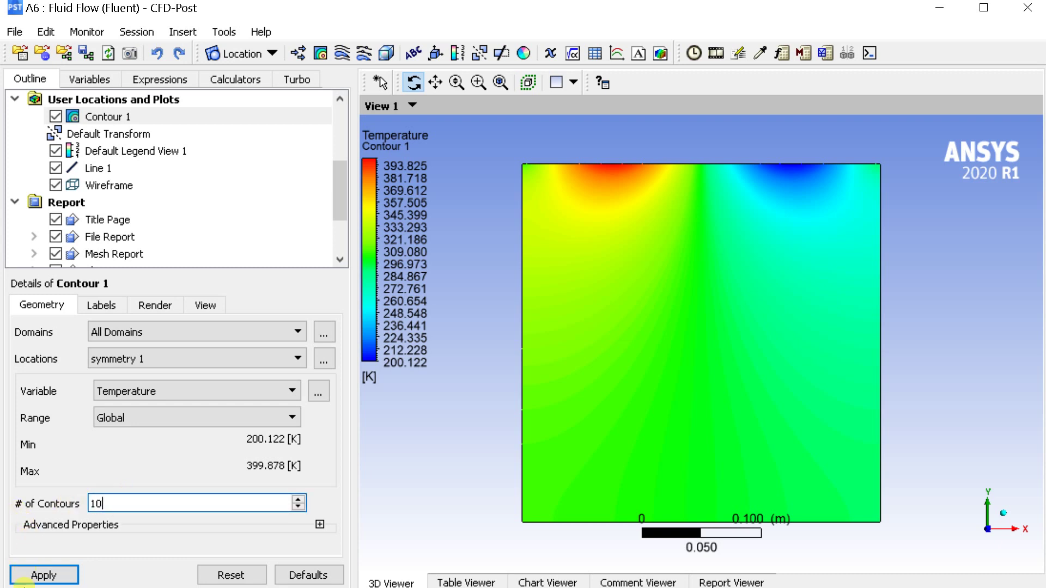
{"action": "type", "text": "10"}
{"action": "left_click", "coordinate": [42, 575]}
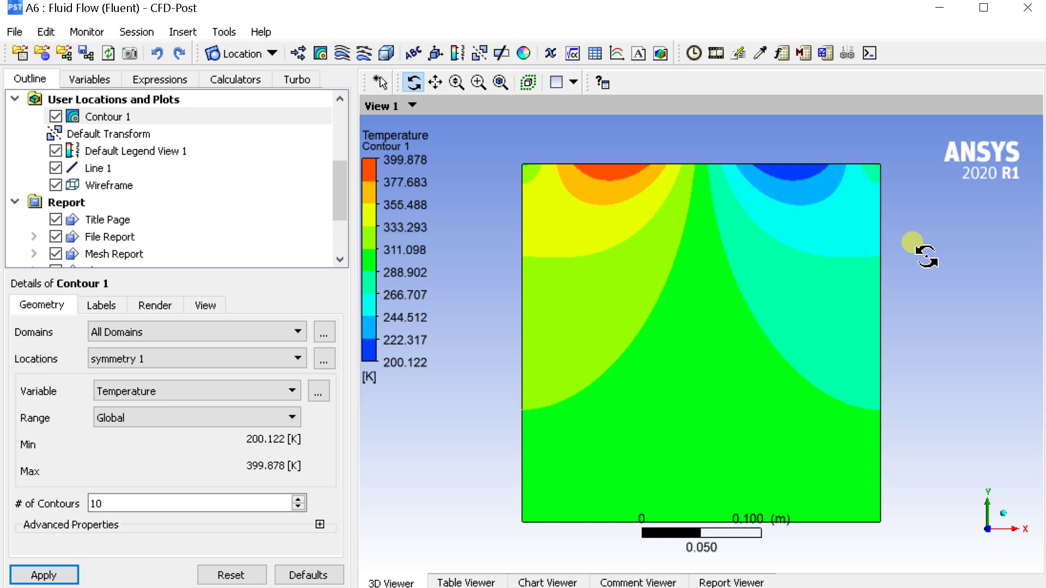
{"action": "scroll", "coordinate": [143, 218], "scroll_direction": "down", "scroll_amount": 2}
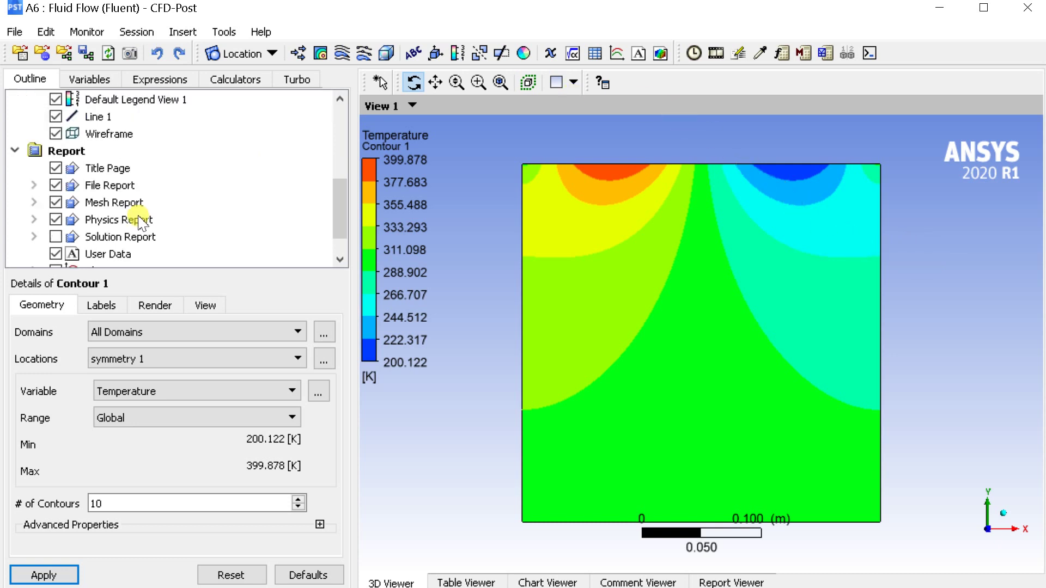
Step: Open Chart 1, Wall Temperature, showing one full sine wave between 200 K and 400 K
{"action": "double_click", "coordinate": [102, 236]}
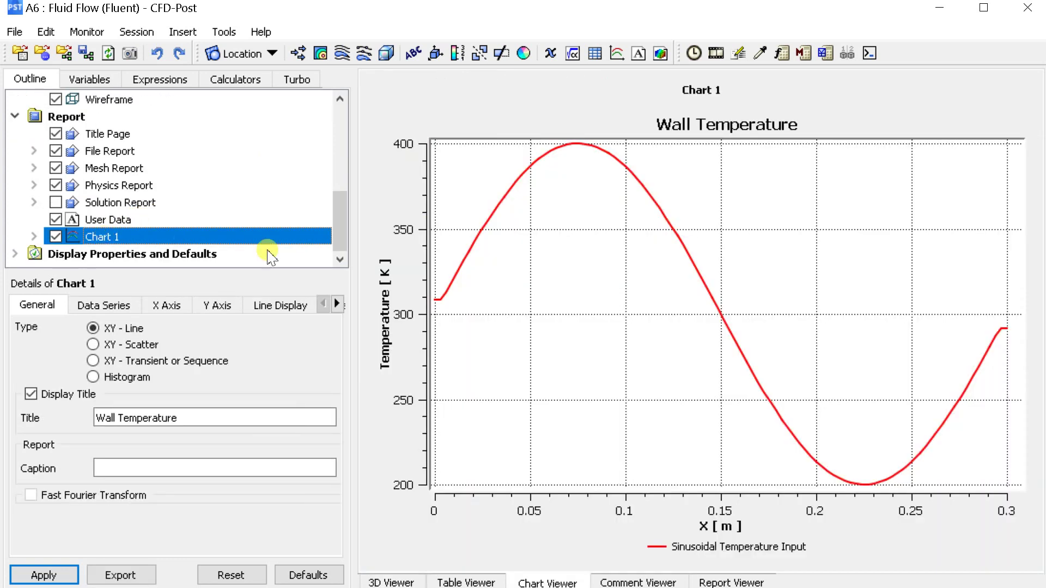